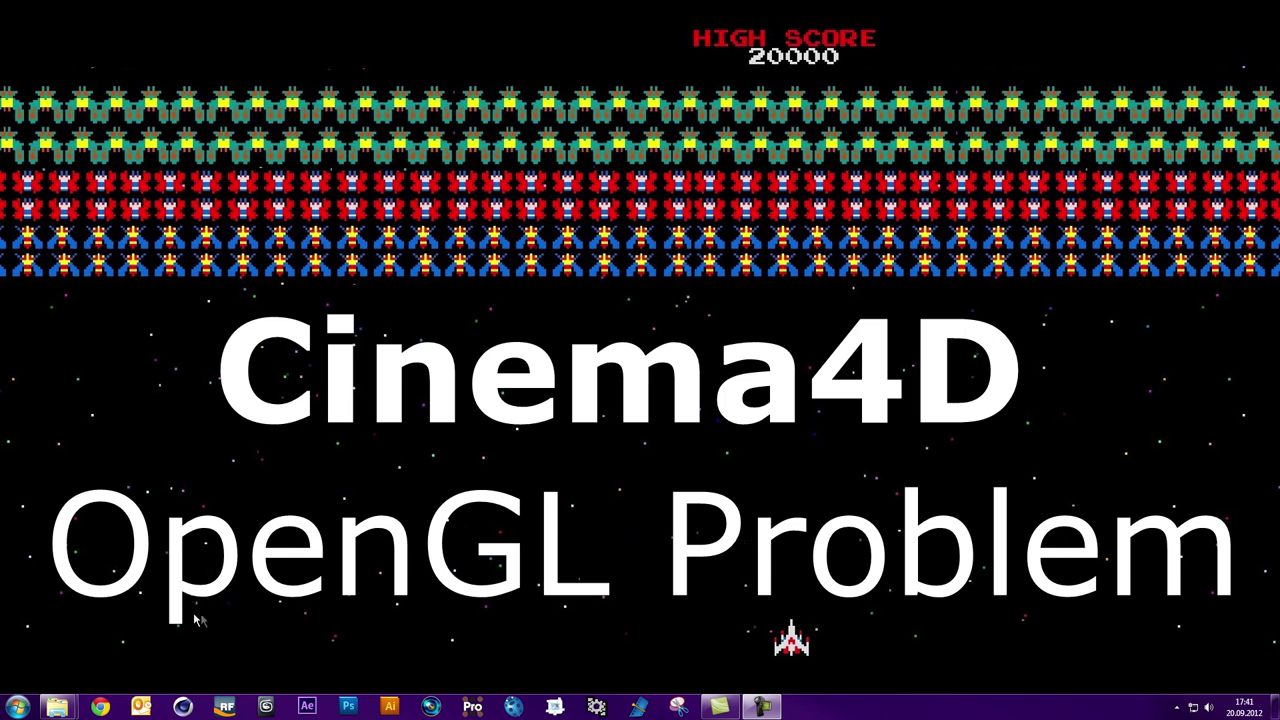
Launch CINEMA 4D R13 from the taskbar so an untitled project opens with a black viewport
click(182, 706)
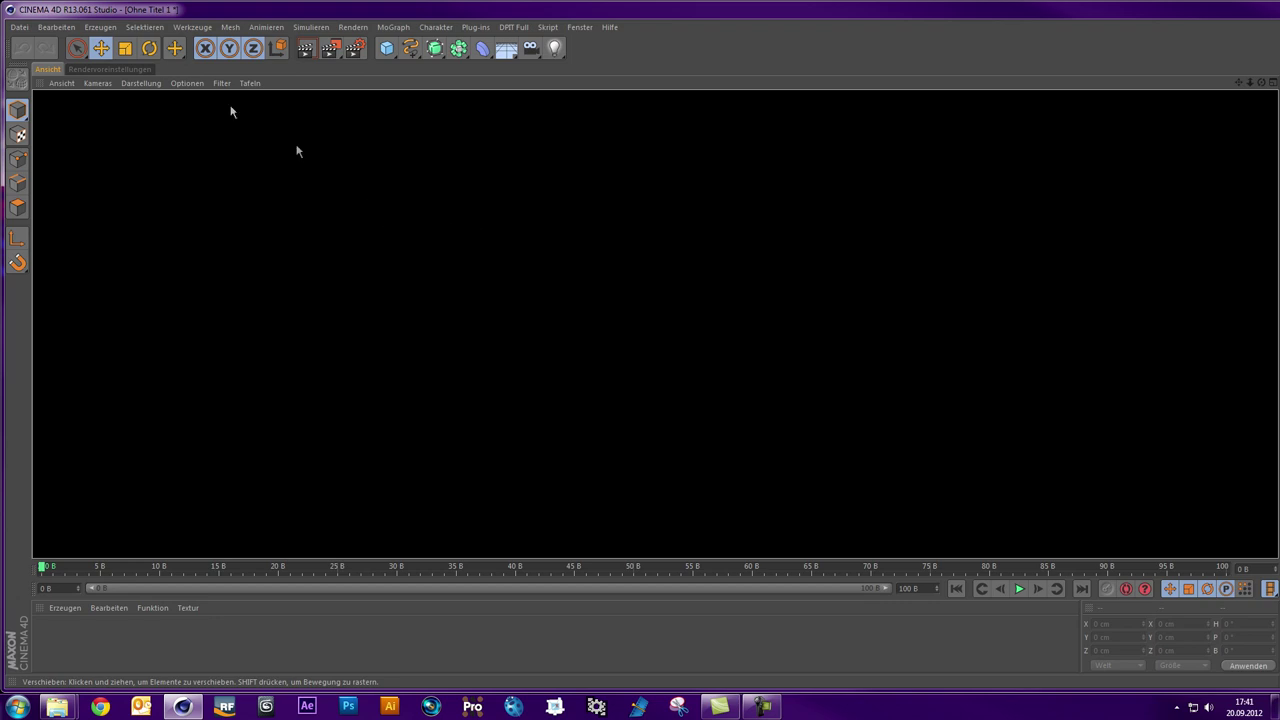
click(100, 27)
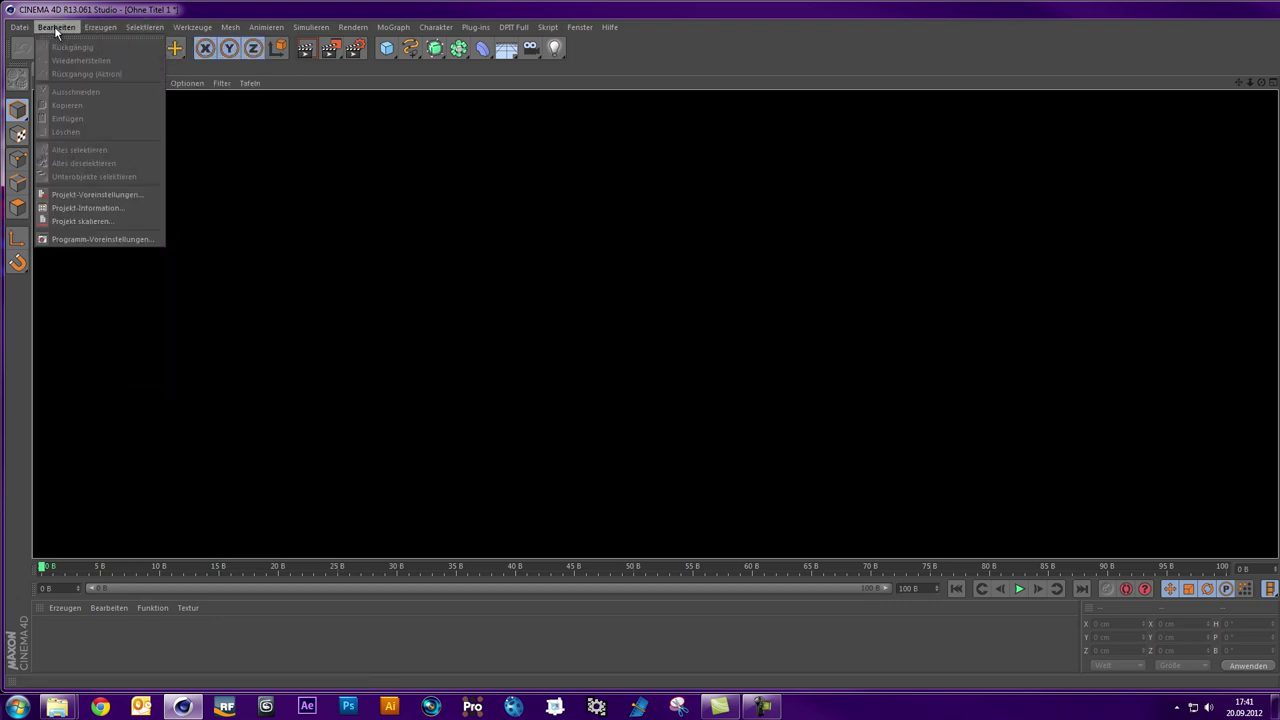
Open Program Preferences at the OpenGL page and uncheck OpenGL aktivieren
click(80, 239)
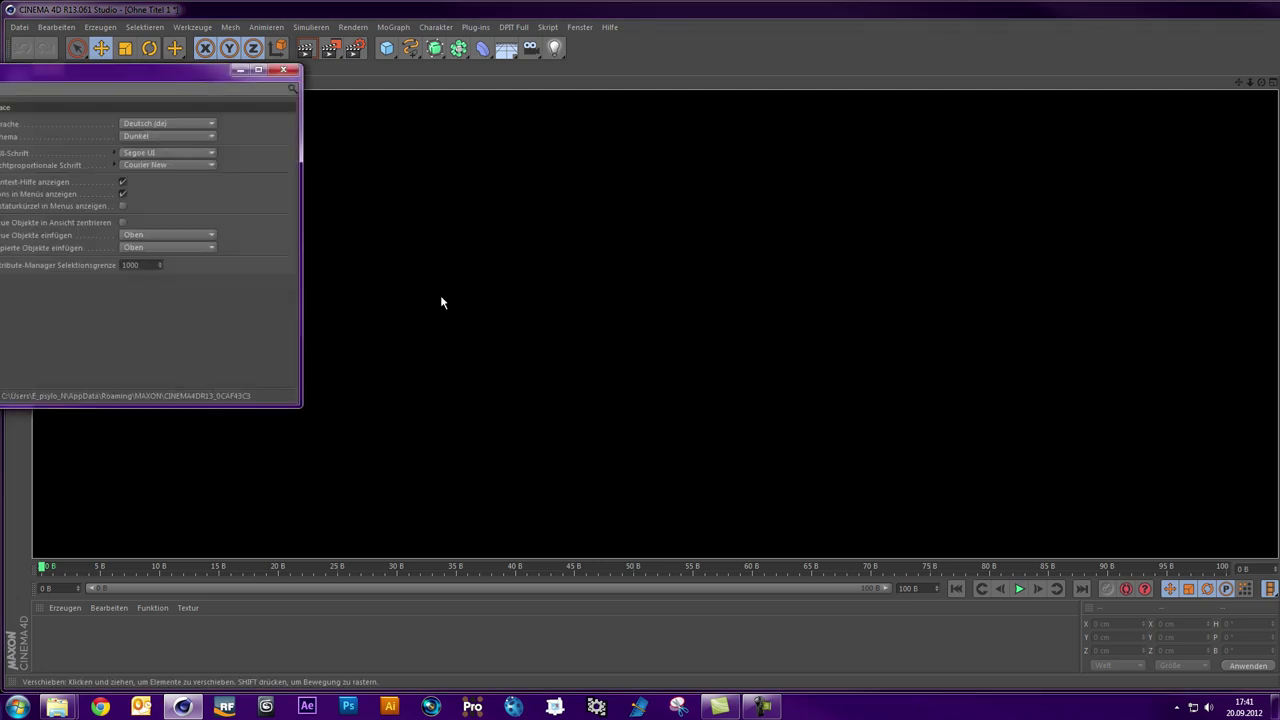
drag(200, 72, 627, 177)
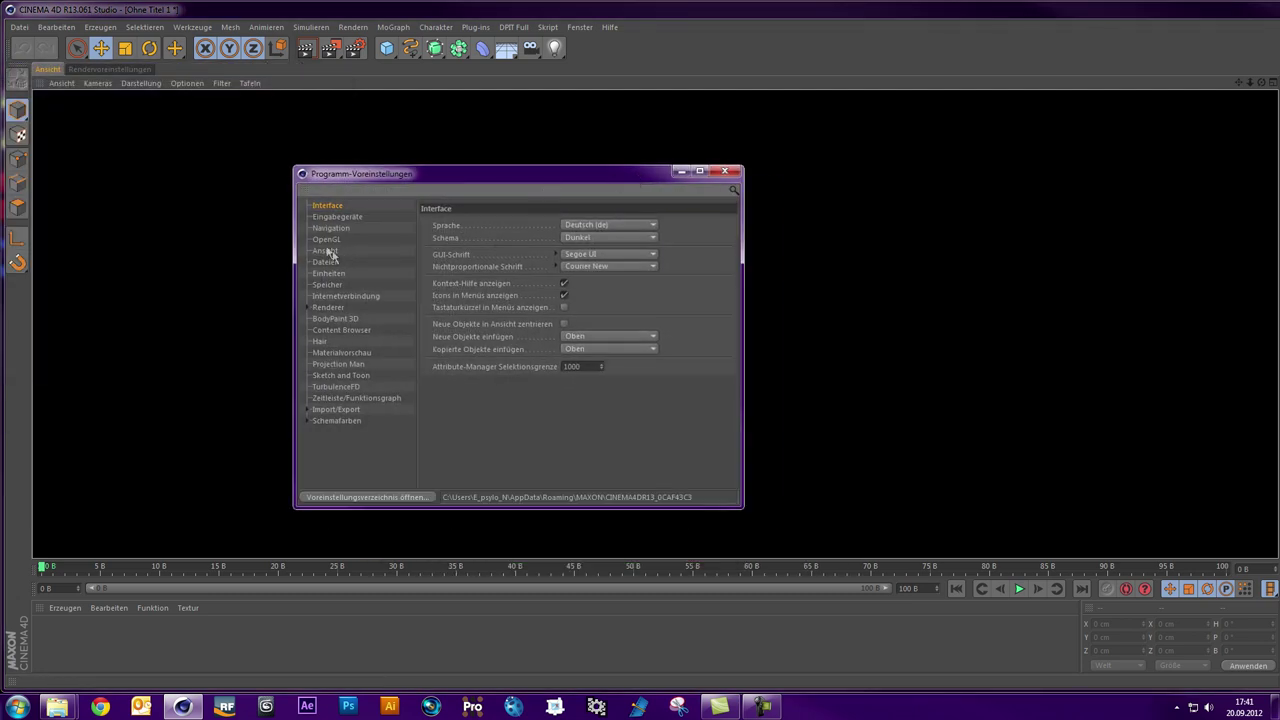
click(327, 240)
drag(590, 184, 534, 222)
click(503, 261)
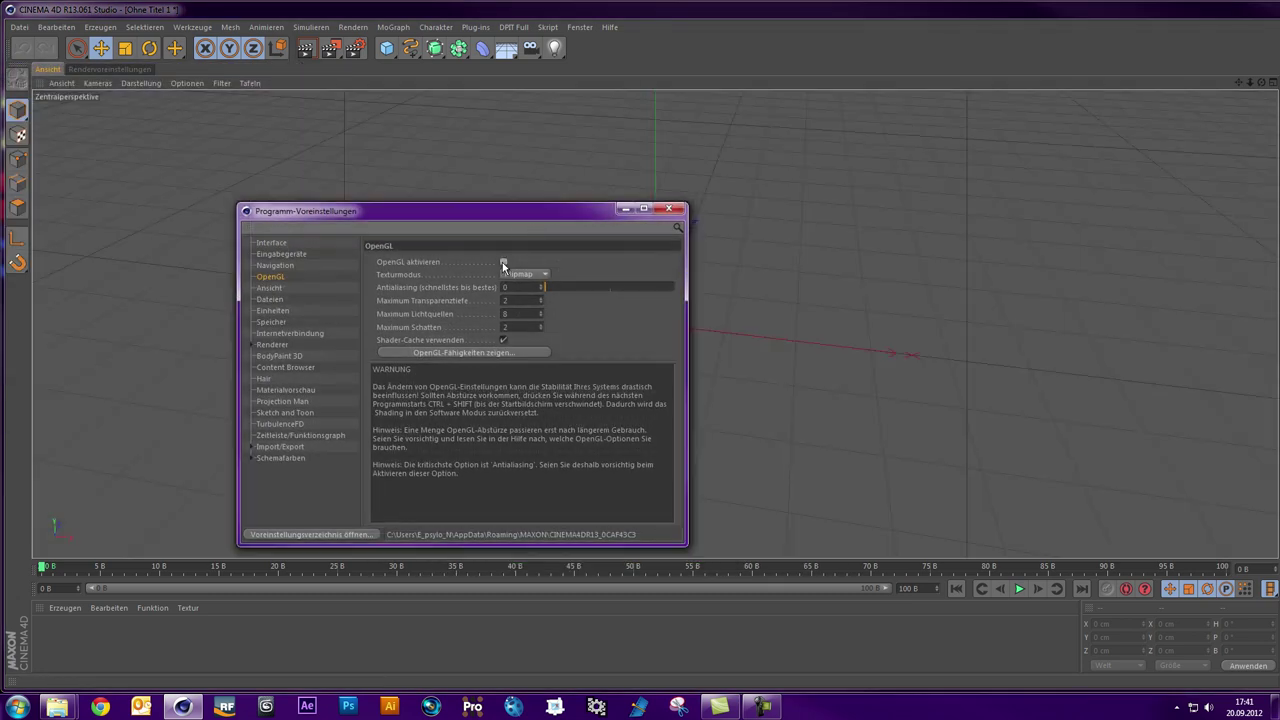
Orbit the viewport to test navigation, then re-enable OpenGL
mouse_move(726, 305)
alt+mouse_down()
mouse_move(757, 271)
mouse_move(823, 343)
mouse_move(926, 326)
mouse_move(929, 371)
alt+mouse_up()
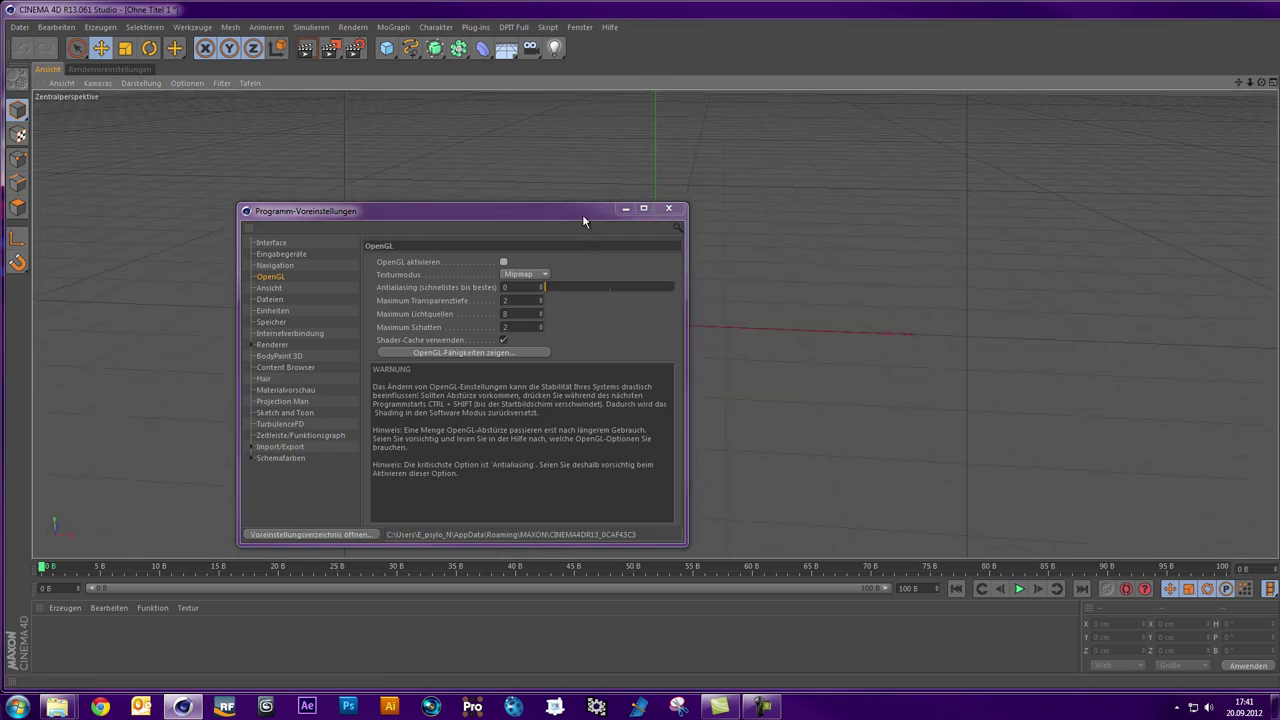
drag(586, 214, 1011, 401)
mouse_move(446, 305)
alt+mouse_down()
mouse_move(491, 277)
mouse_move(454, 354)
mouse_move(371, 289)
mouse_move(527, 281)
mouse_move(515, 293)
alt+mouse_up()
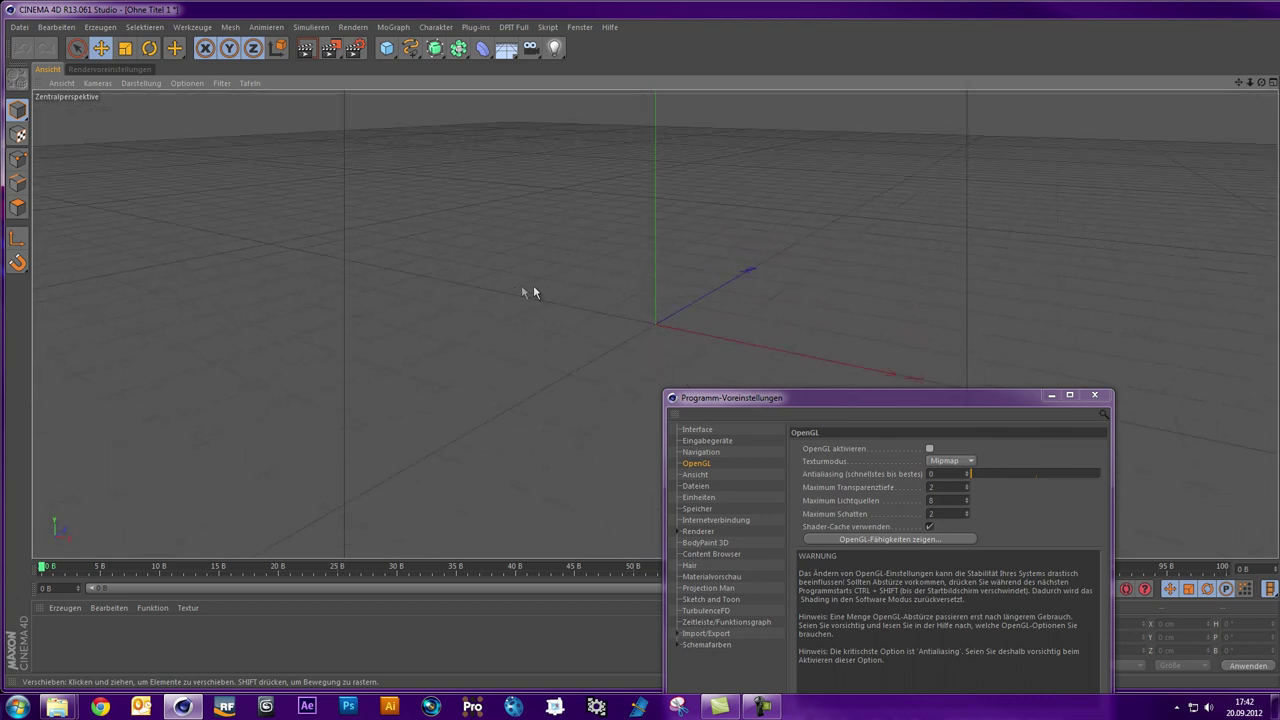
drag(928, 400, 426, 204)
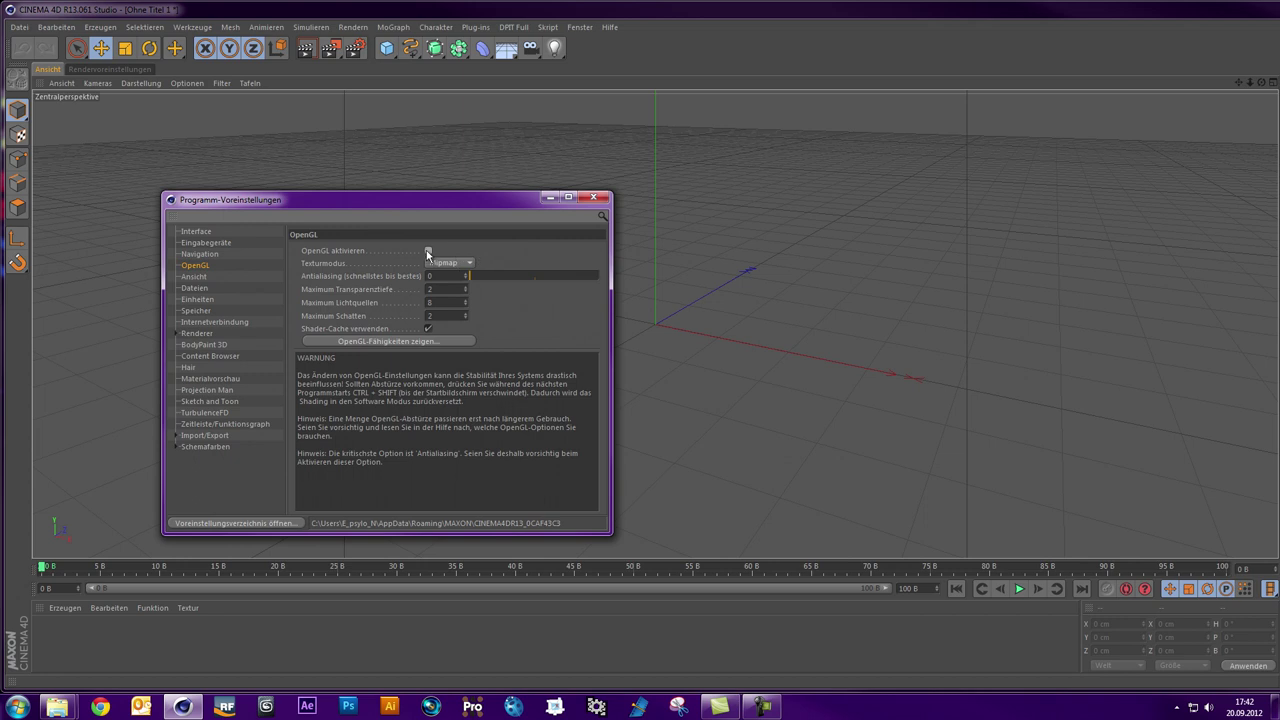
click(428, 251)
Toggle OpenGL aktivieren off and on several times to compare the viewport, leaving it checked
click(428, 251)
click(428, 251)
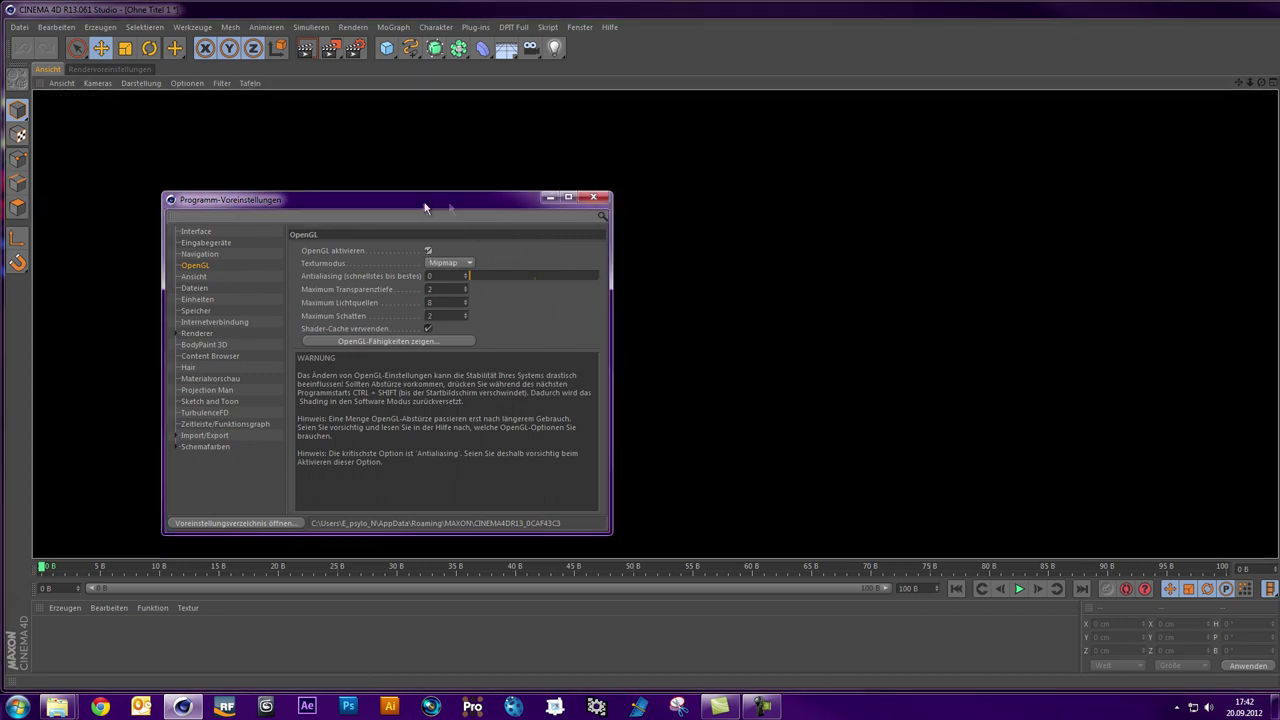
drag(423, 208, 703, 201)
click(709, 244)
click(709, 243)
click(709, 245)
click(709, 245)
Quit Cinema 4D without saving the untitled project 'Ohne Titel 1'
drag(720, 196, 887, 182)
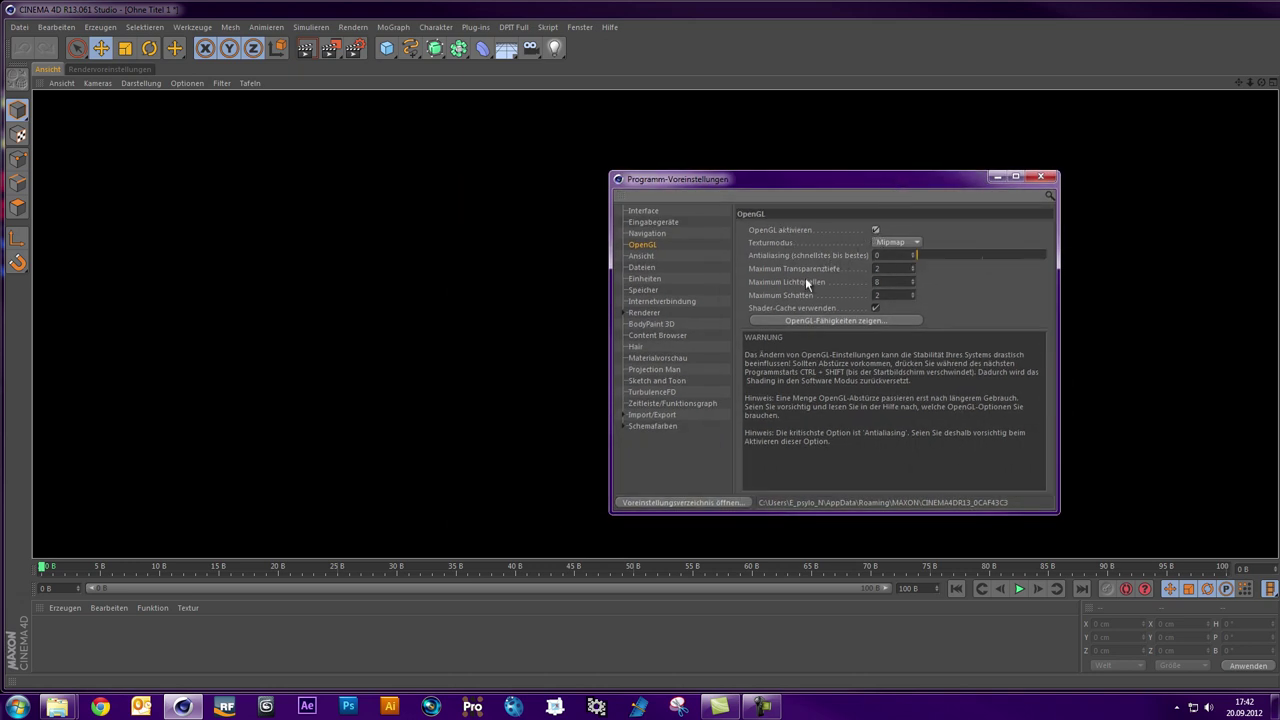
drag(778, 178, 568, 187)
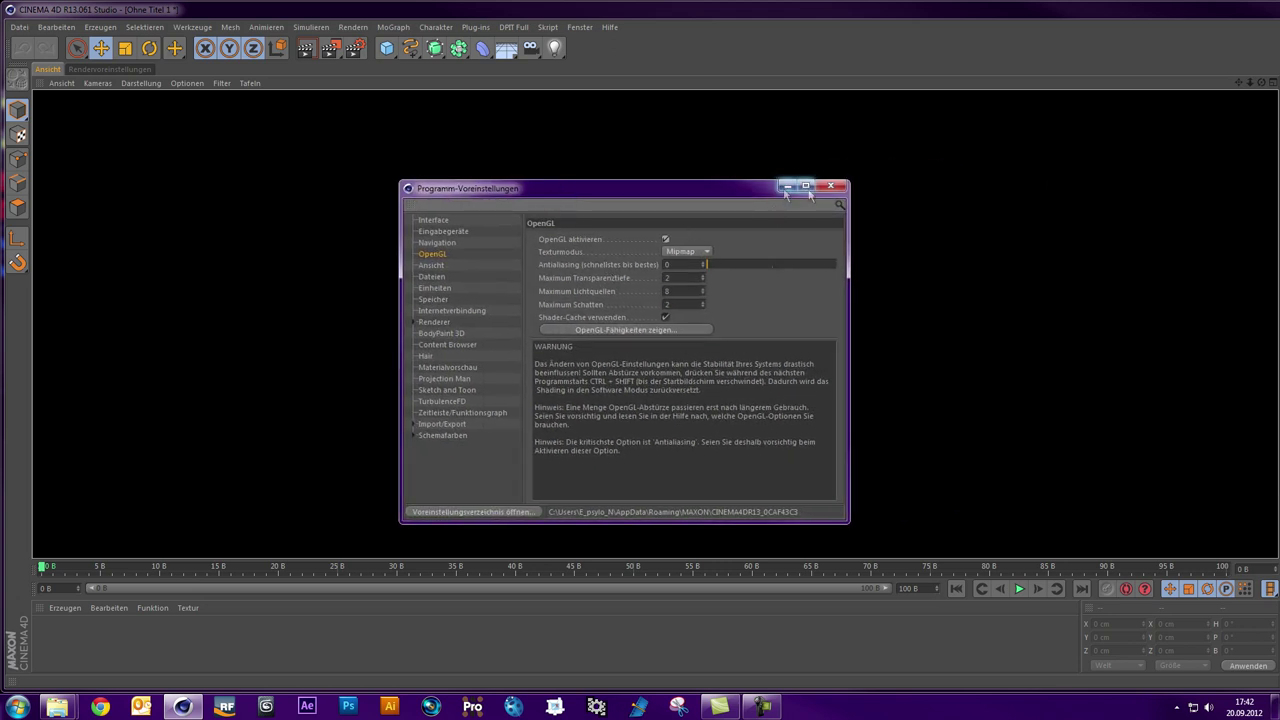
drag(646, 205, 568, 188)
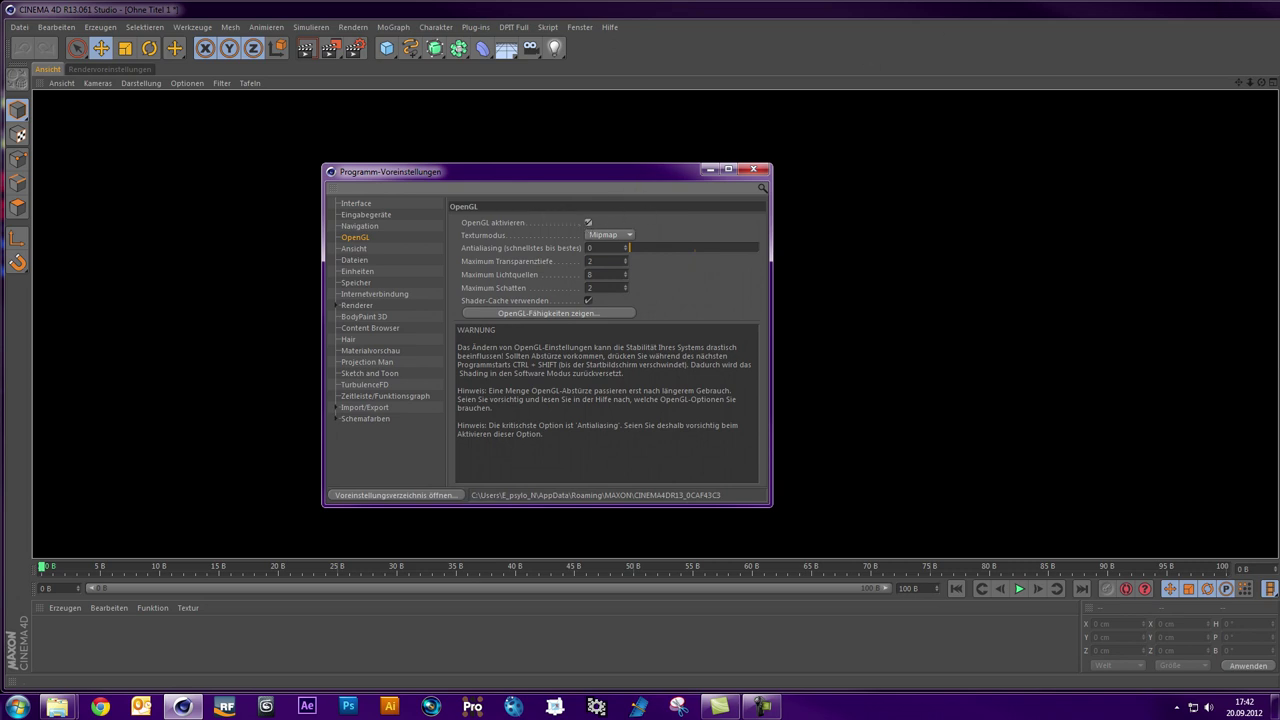
key(alt+F4)
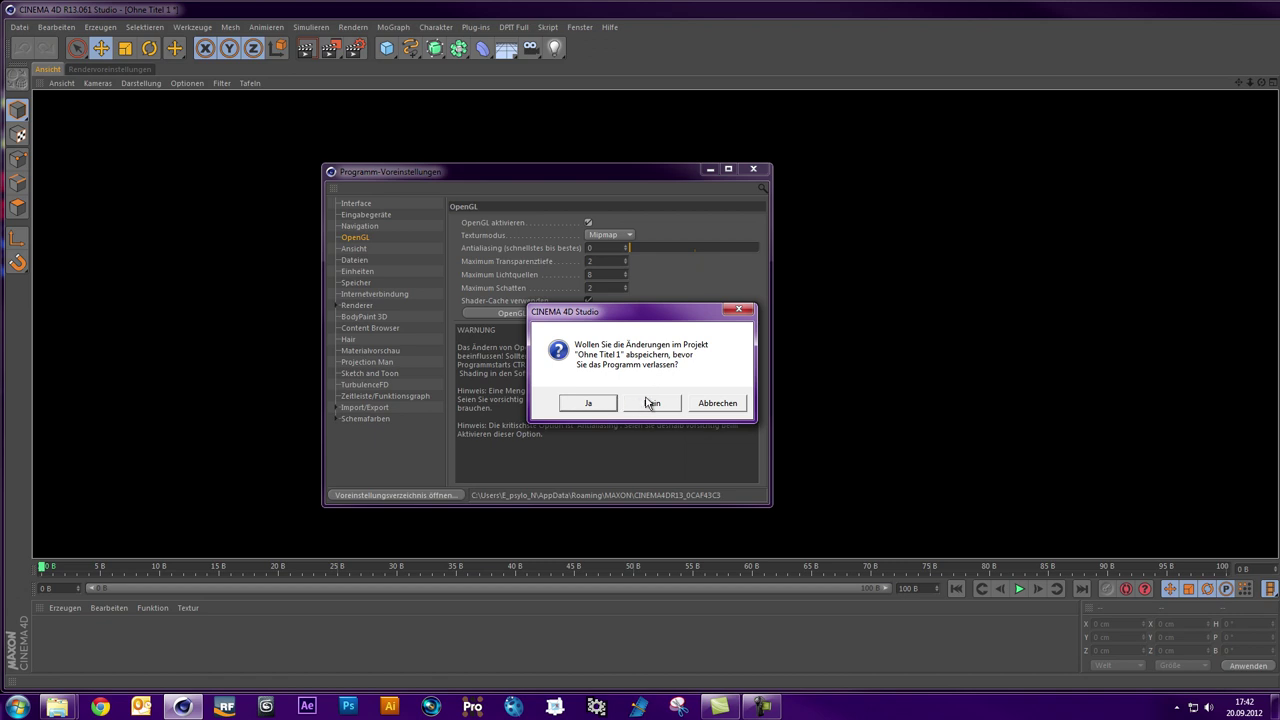
click(648, 402)
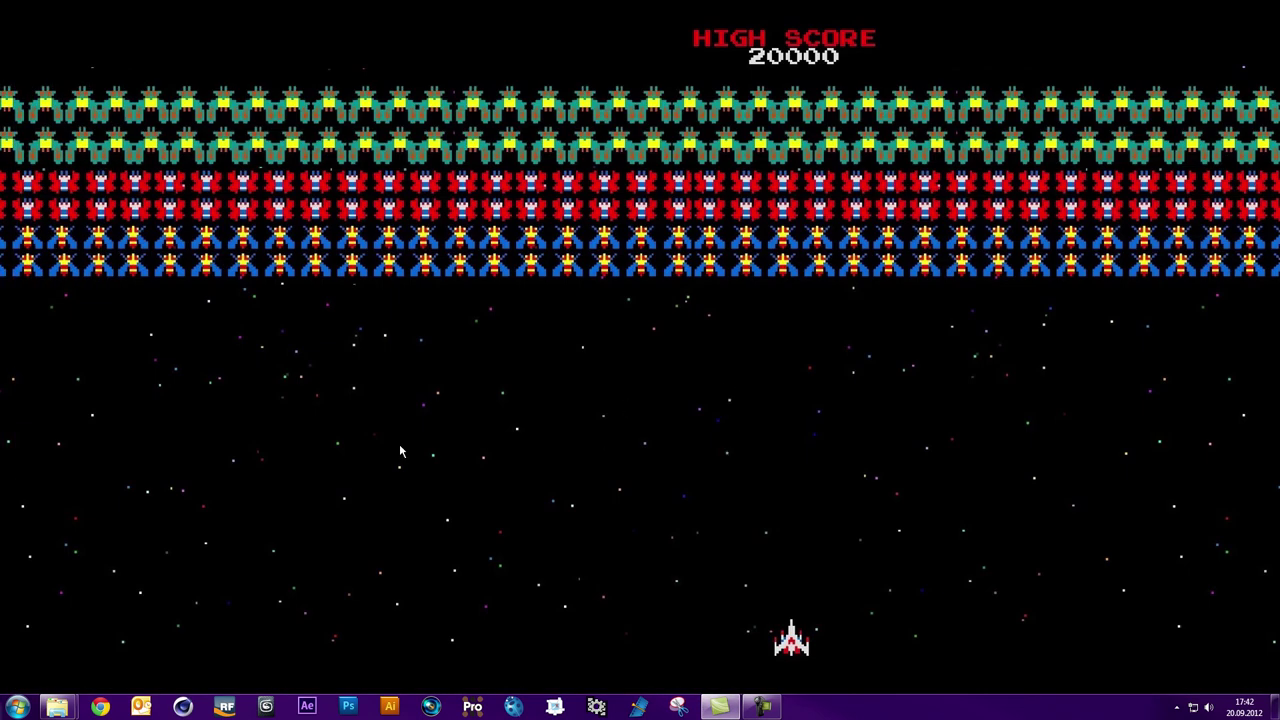
Open Device Manager through Start > Systemsteuerung > System und Sicherheit
click(17, 706)
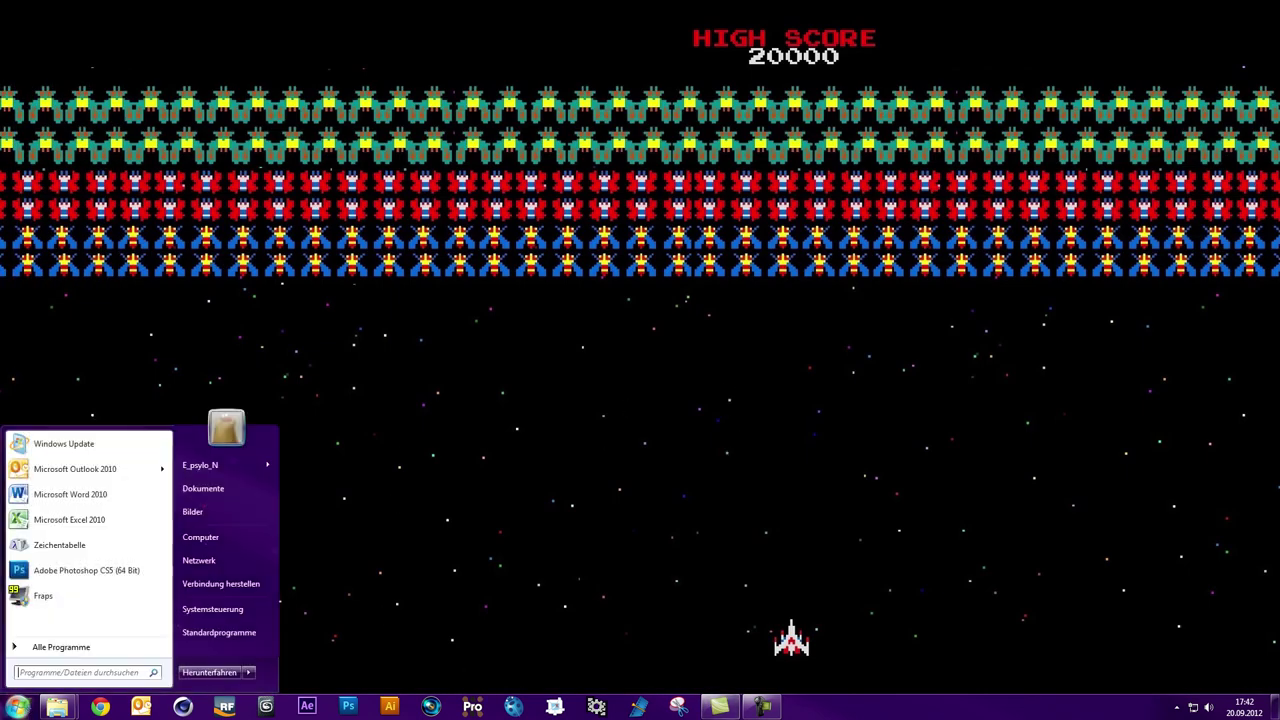
click(213, 610)
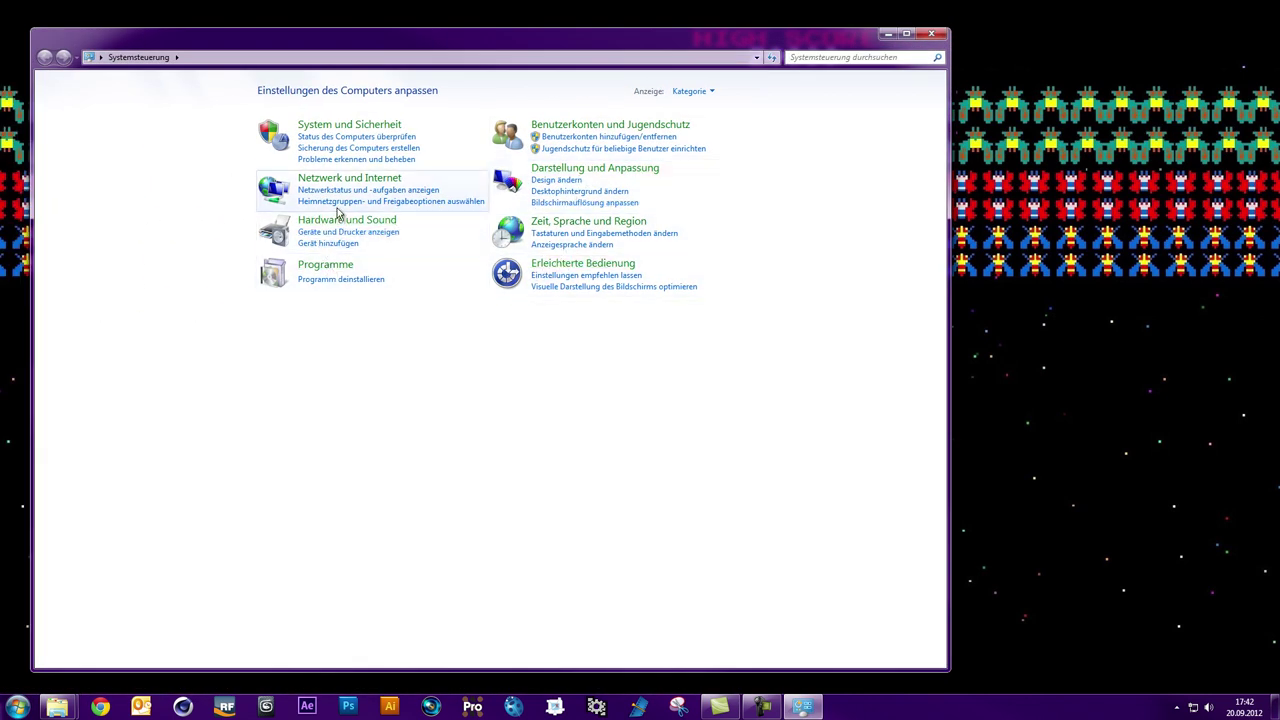
click(337, 127)
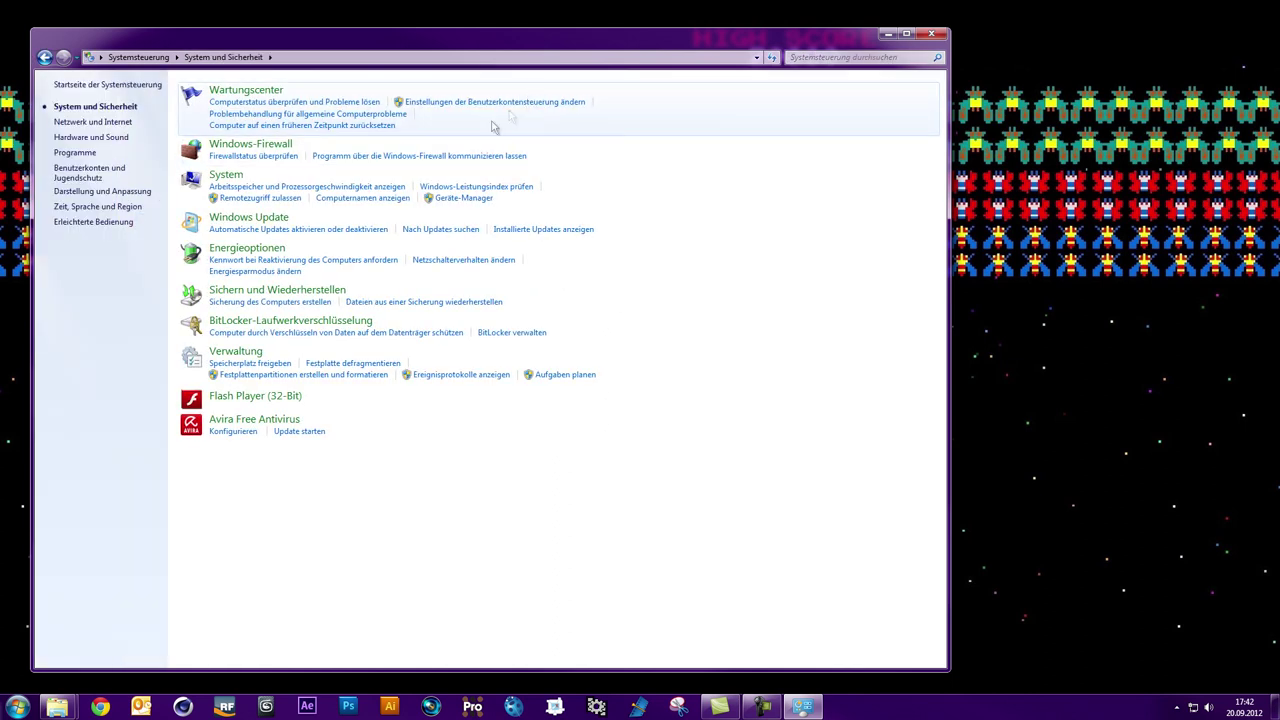
click(449, 199)
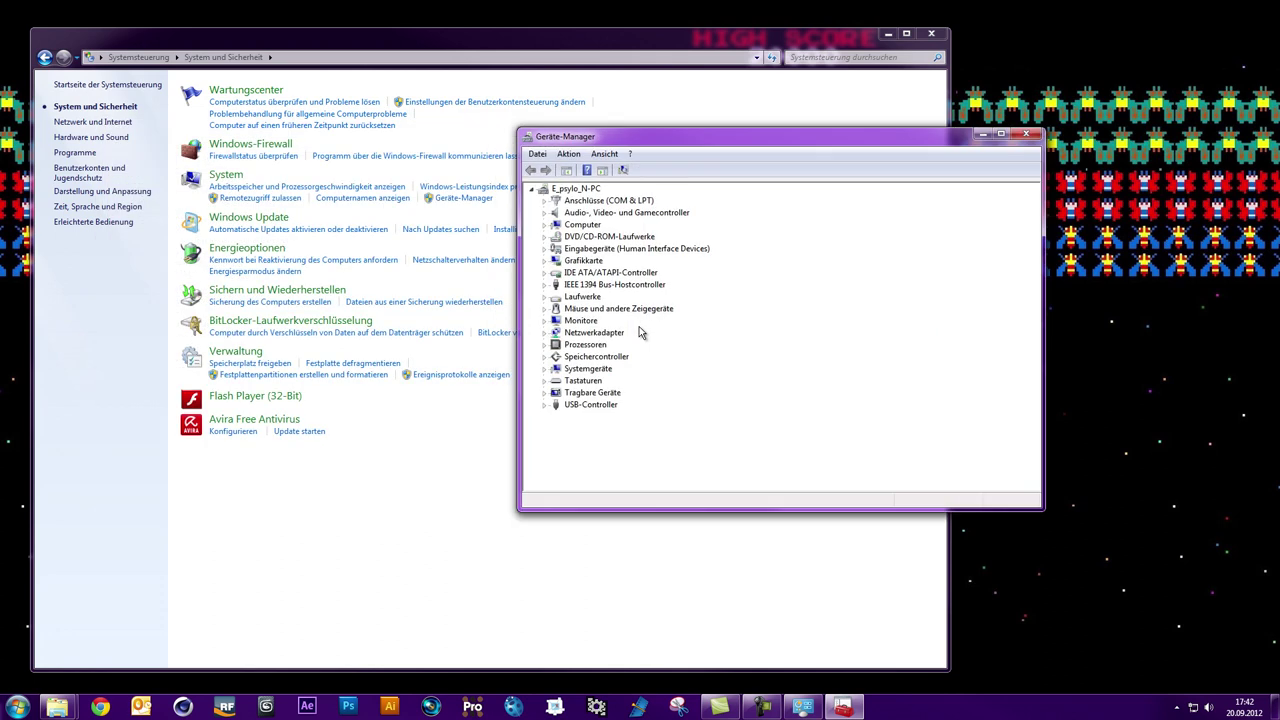
Open the AMD Radeon HD 7900 Series properties under Grafikkarte at the Treiber tab
key(g)
key(Right)
key(Down)
key(Return)
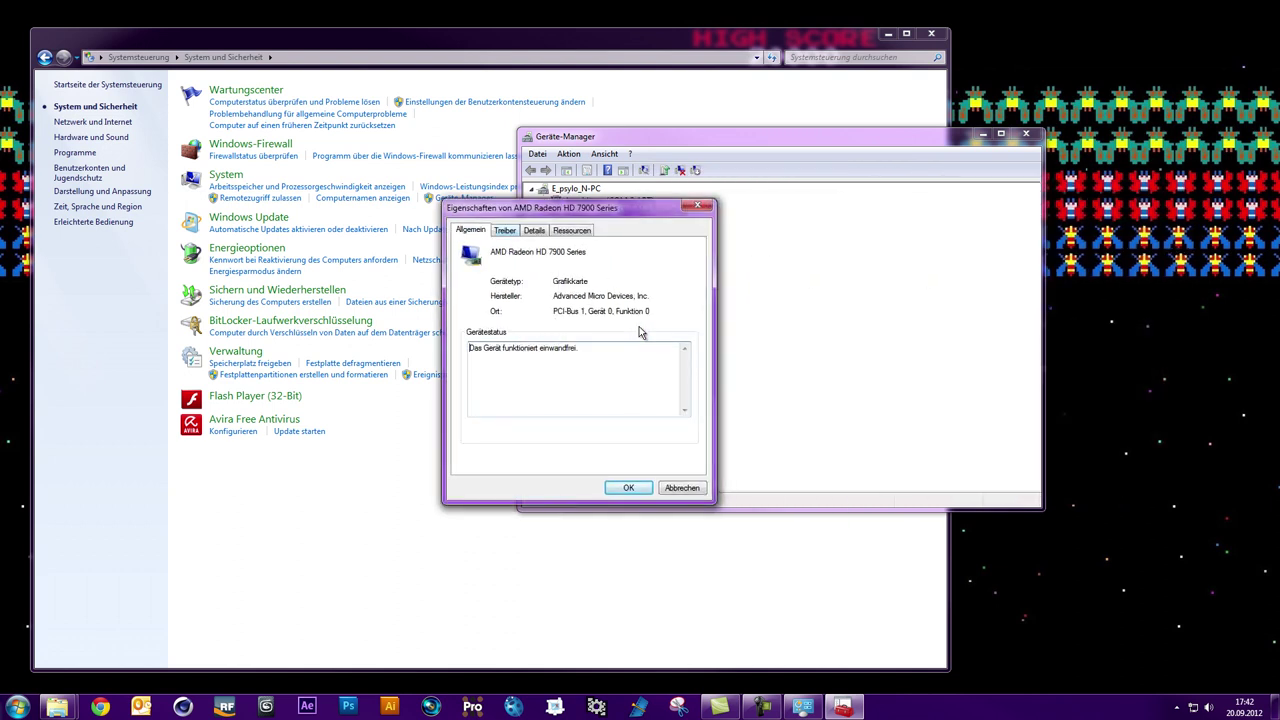
key(ctrl+Tab)
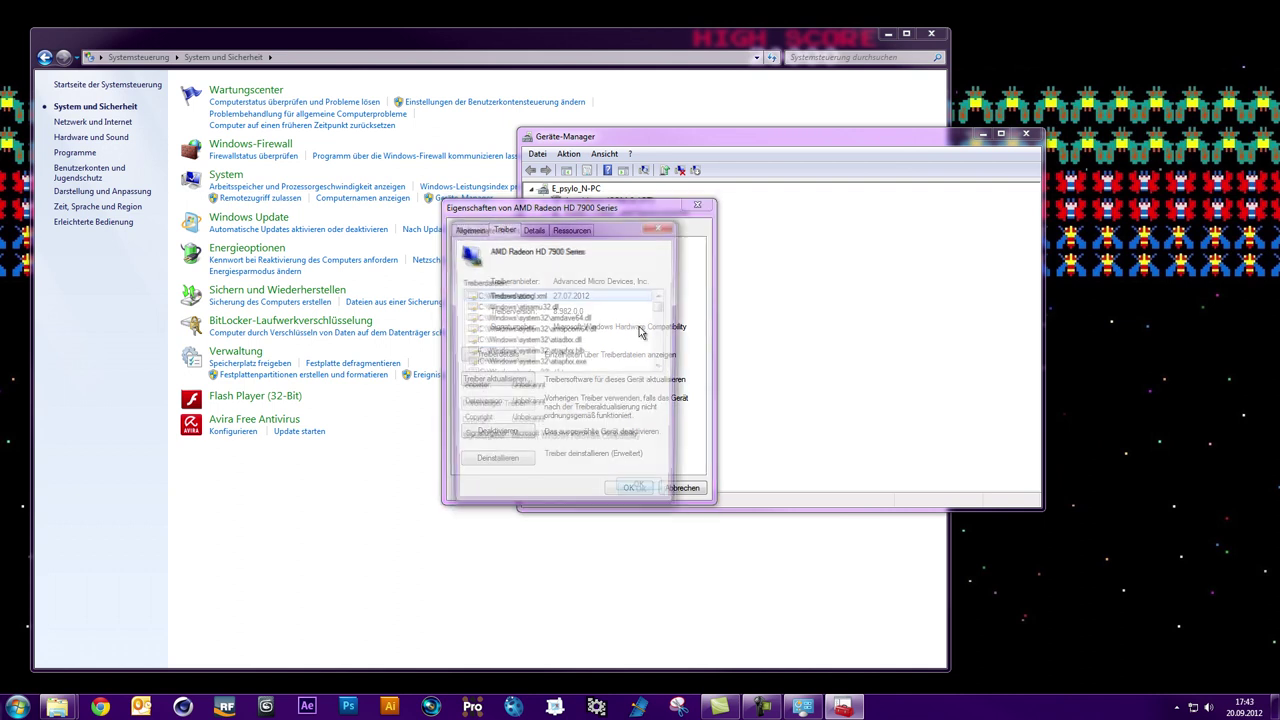
Scroll the driver file list until C:\Windows\atiogl.xml sits at the top
scroll(639, 327, down, 10)
scroll(639, 327, down, 5)
scroll(639, 327, up, 3)
scroll(639, 327, up, 2)
scroll(639, 327, up, 3)
scroll(639, 327, up, 3)
scroll(640, 332, down, 1)
scroll(640, 332, down, 2)
scroll(640, 332, down, 2)
scroll(640, 332, down, 2)
scroll(640, 332, up, 2)
scroll(640, 332, up, 2)
scroll(640, 332, up, 2)
scroll(640, 332, up, 2)
scroll(640, 332, up, 1)
scroll(640, 332, up, 2)
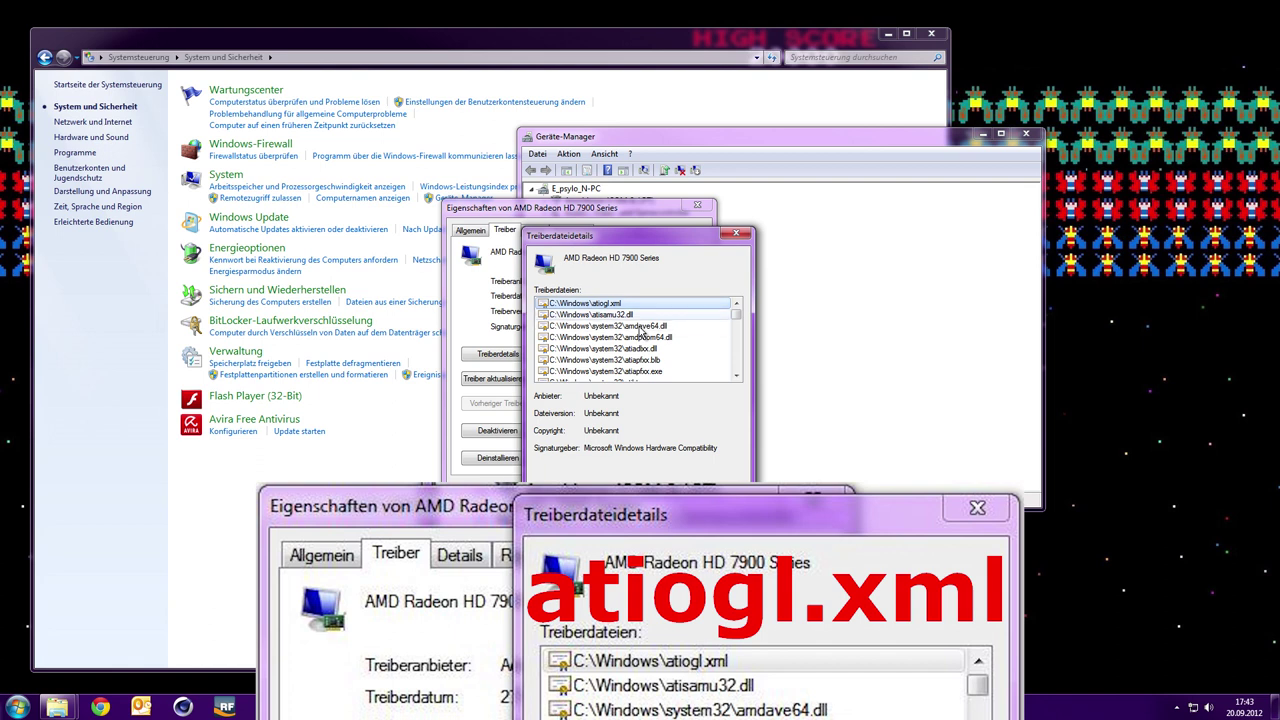
Browse to C:\Windows in Explorer and select atiogl.xml to preview it
key(super+e)
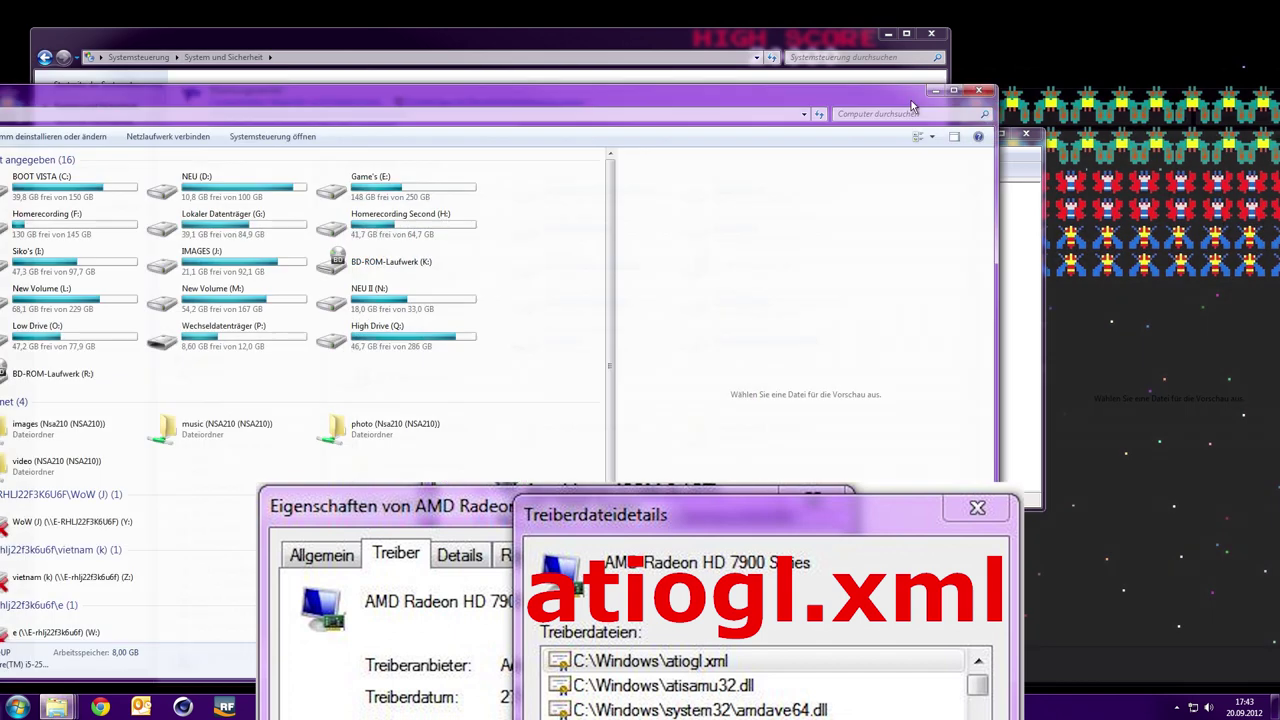
double_click(418, 177)
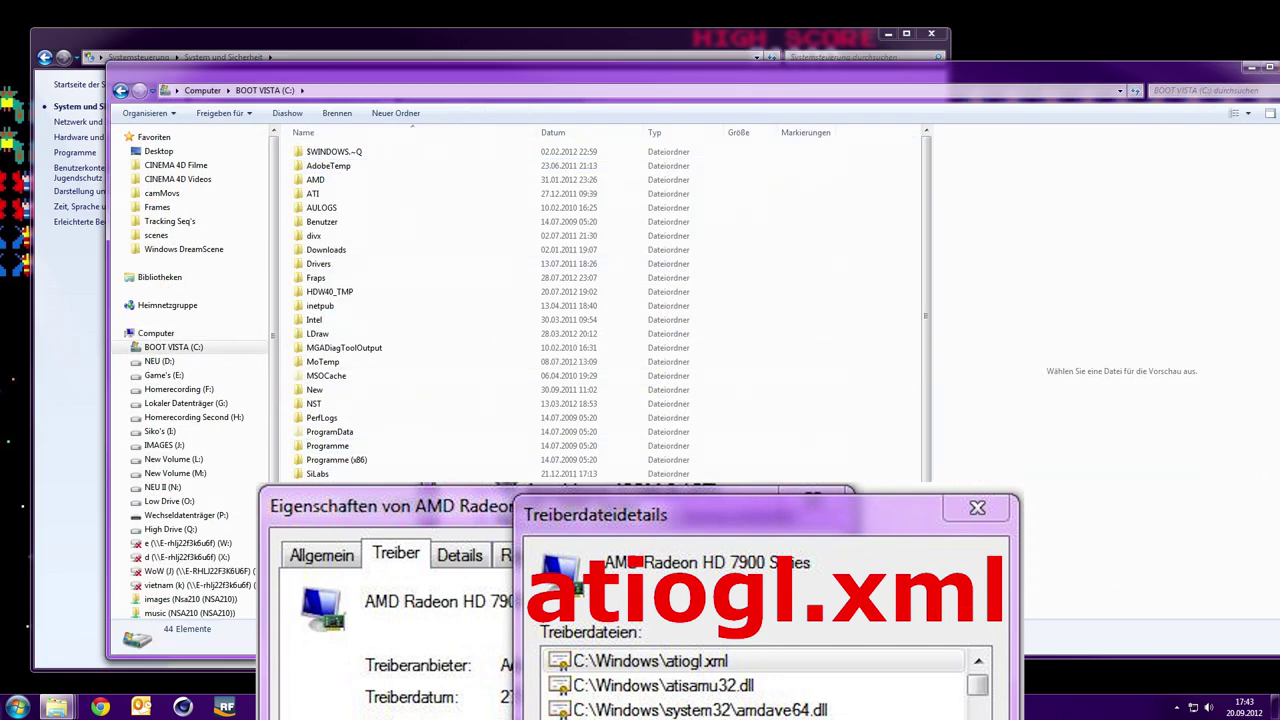
double_click(386, 446)
scroll(386, 446, down, 6)
scroll(386, 446, down, 13)
scroll(383, 401, up, 3)
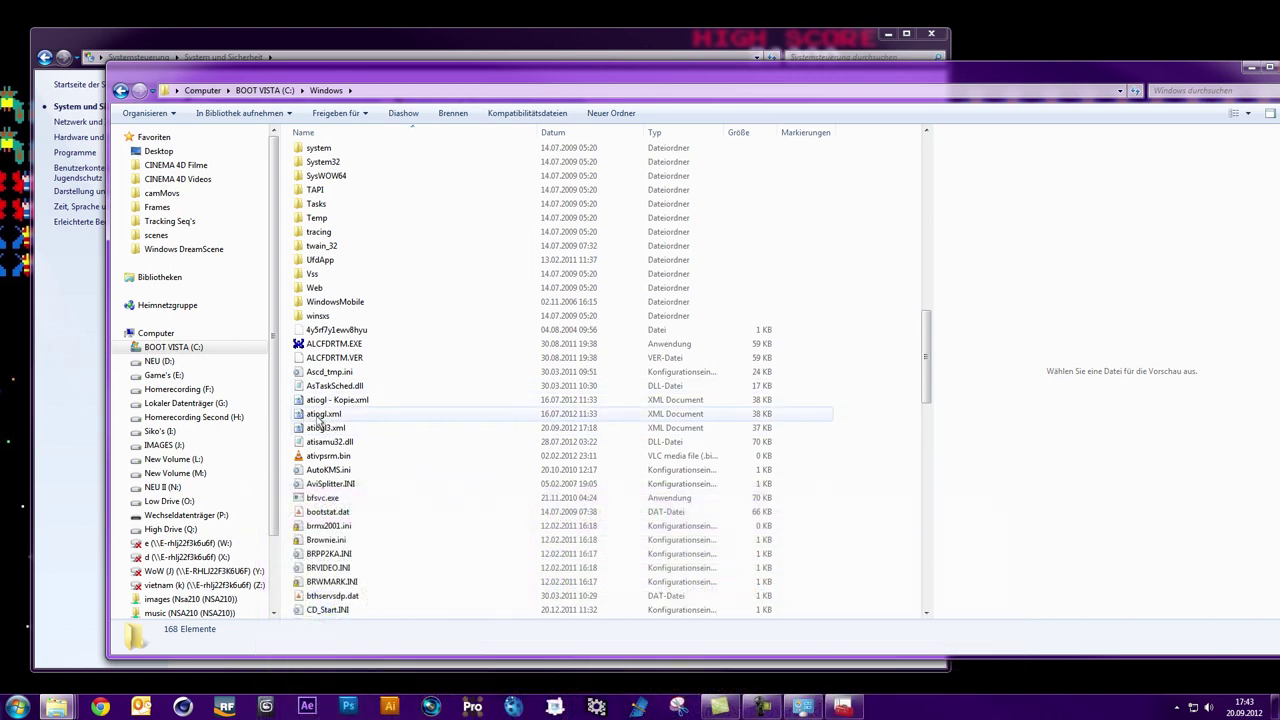
click(324, 418)
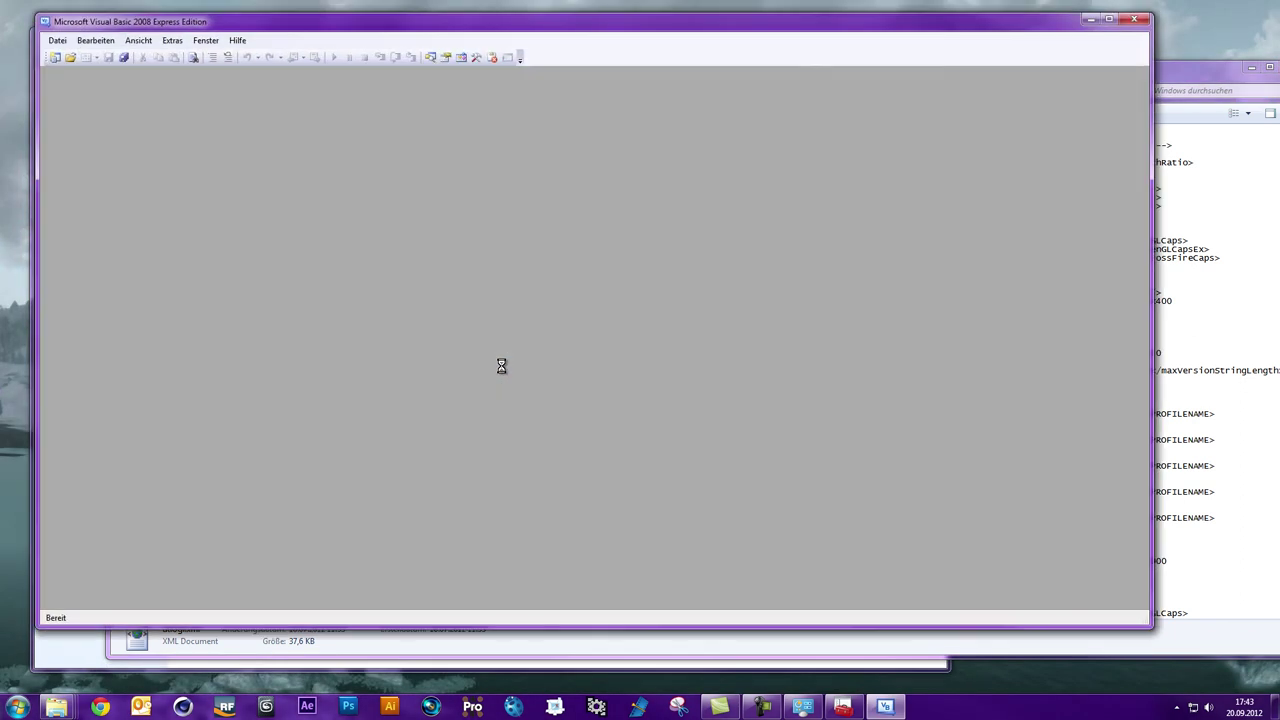
Scroll atiogl.xml down to the Cinebench profiles using ProfileCinebench for CINEMA 4D
scroll(449, 177, down, 3)
scroll(286, 273, down, 3)
scroll(286, 273, down, 3)
scroll(172, 196, up, 4)
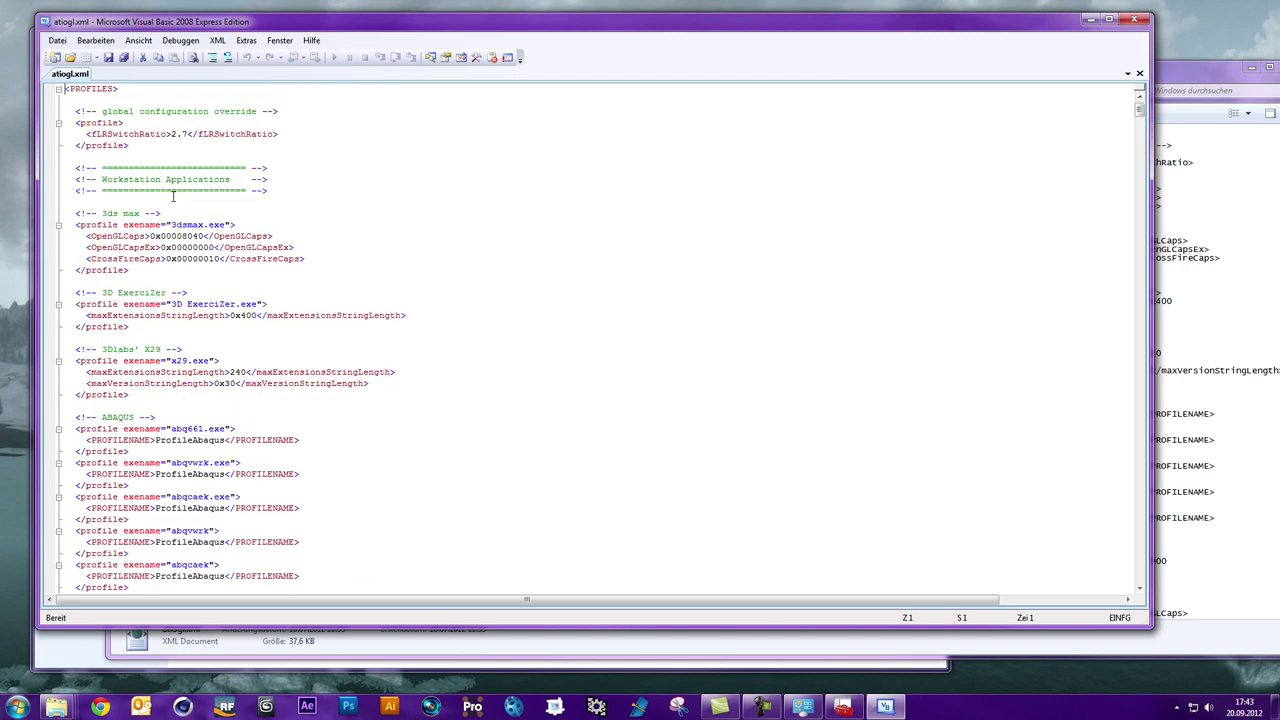
scroll(291, 227, down, 6)
scroll(400, 280, down, 6)
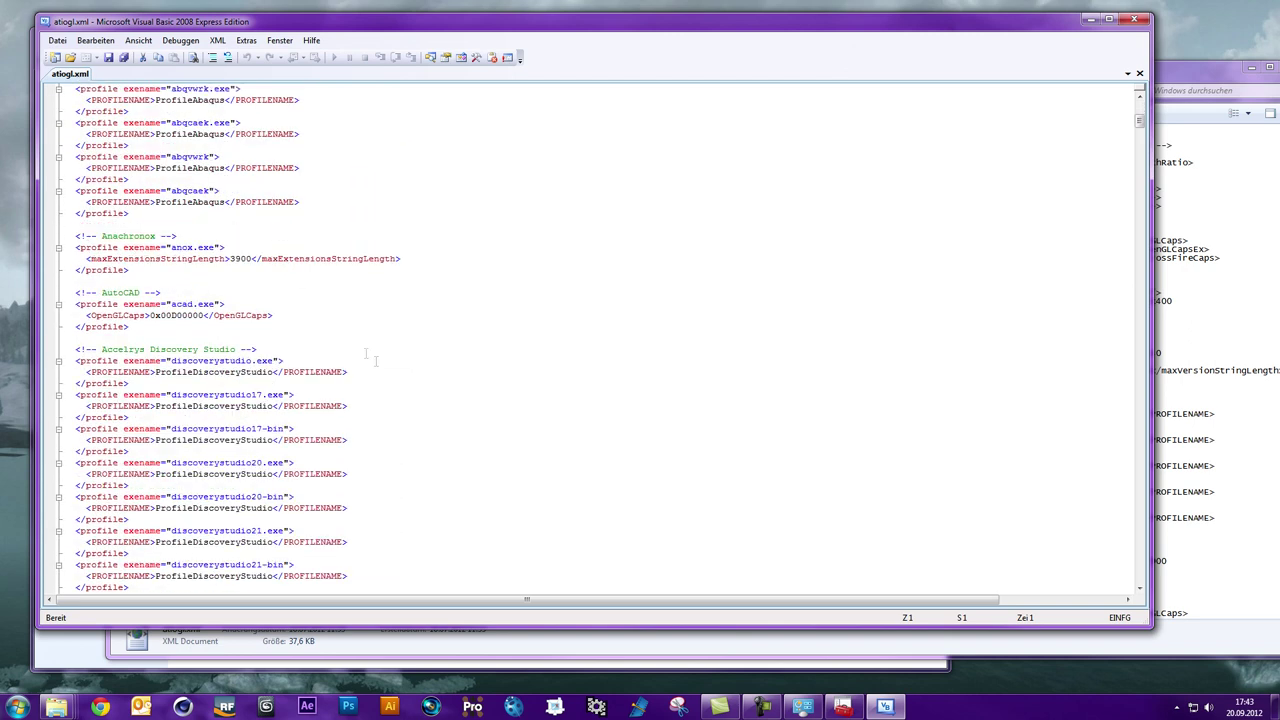
scroll(366, 351, down, 5)
scroll(934, 294, down, 2)
mouse_move(1152, 131)
mouse_down()
mouse_move(1171, 230)
mouse_move(1170, 196)
mouse_up()
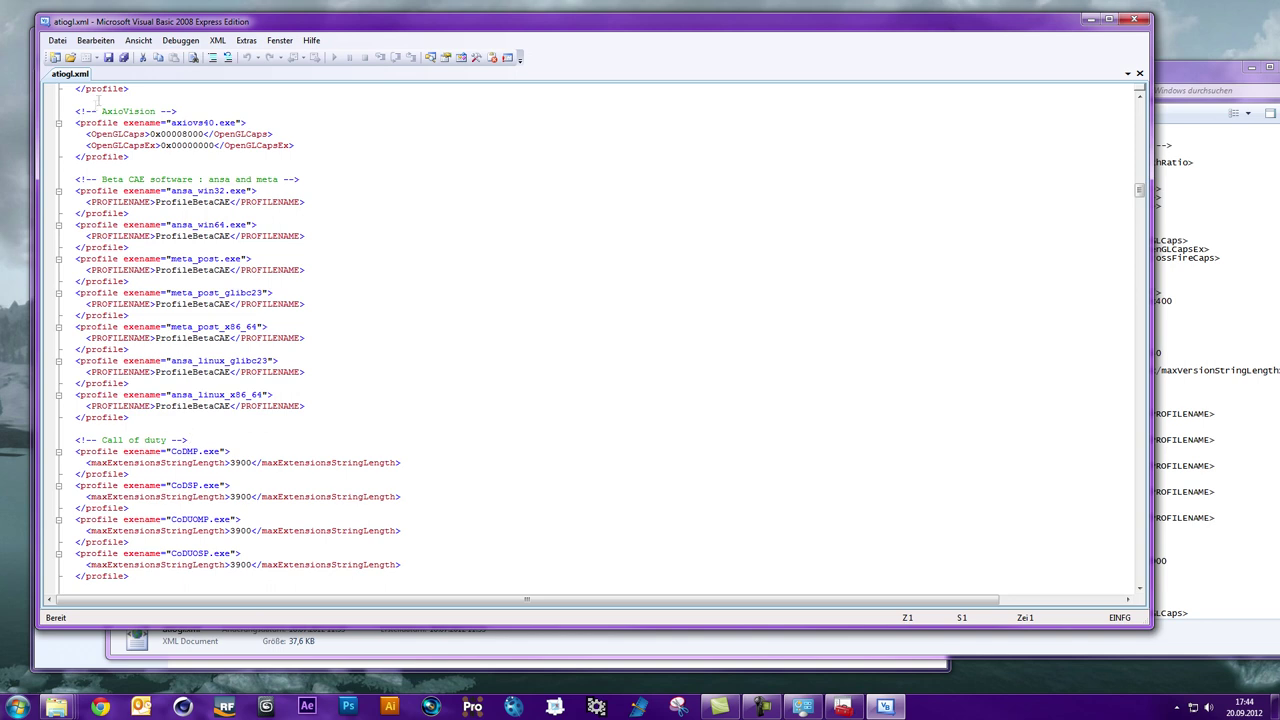
drag(1141, 190, 1154, 225)
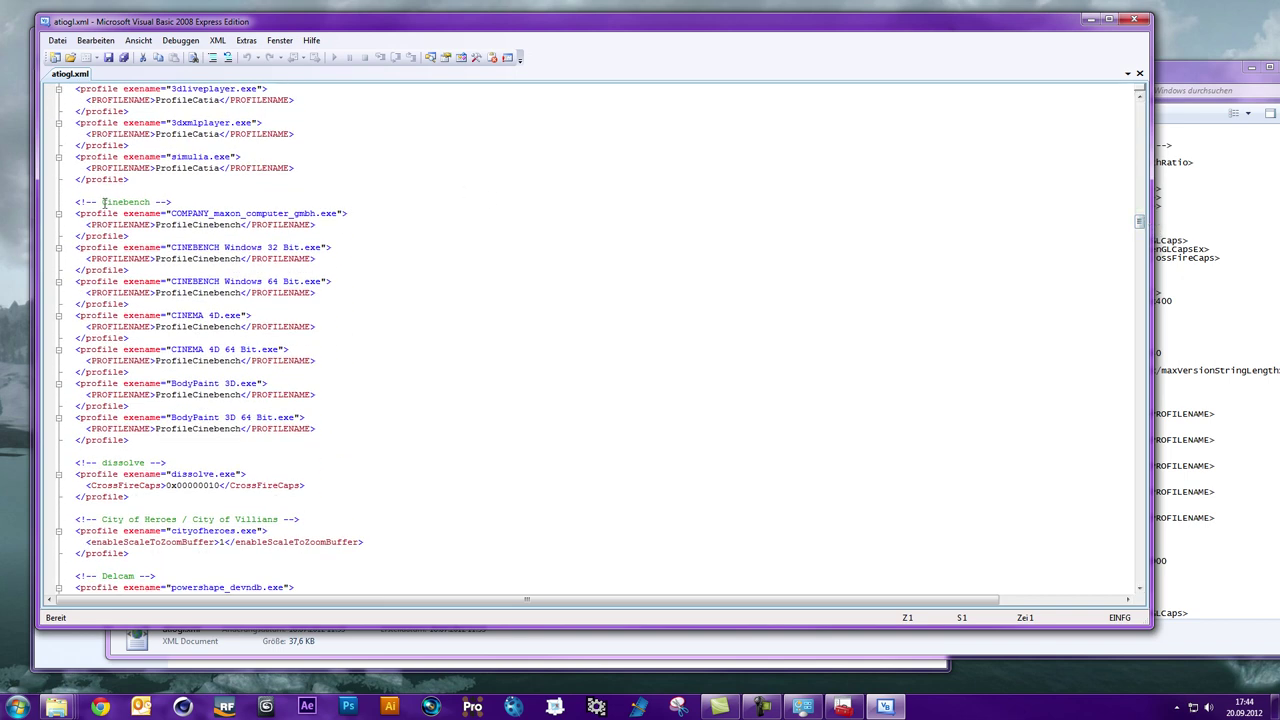
Select from the <!-- Cinebench --> comment to its last </profile>, delete it and the blank line
drag(64, 202, 172, 203)
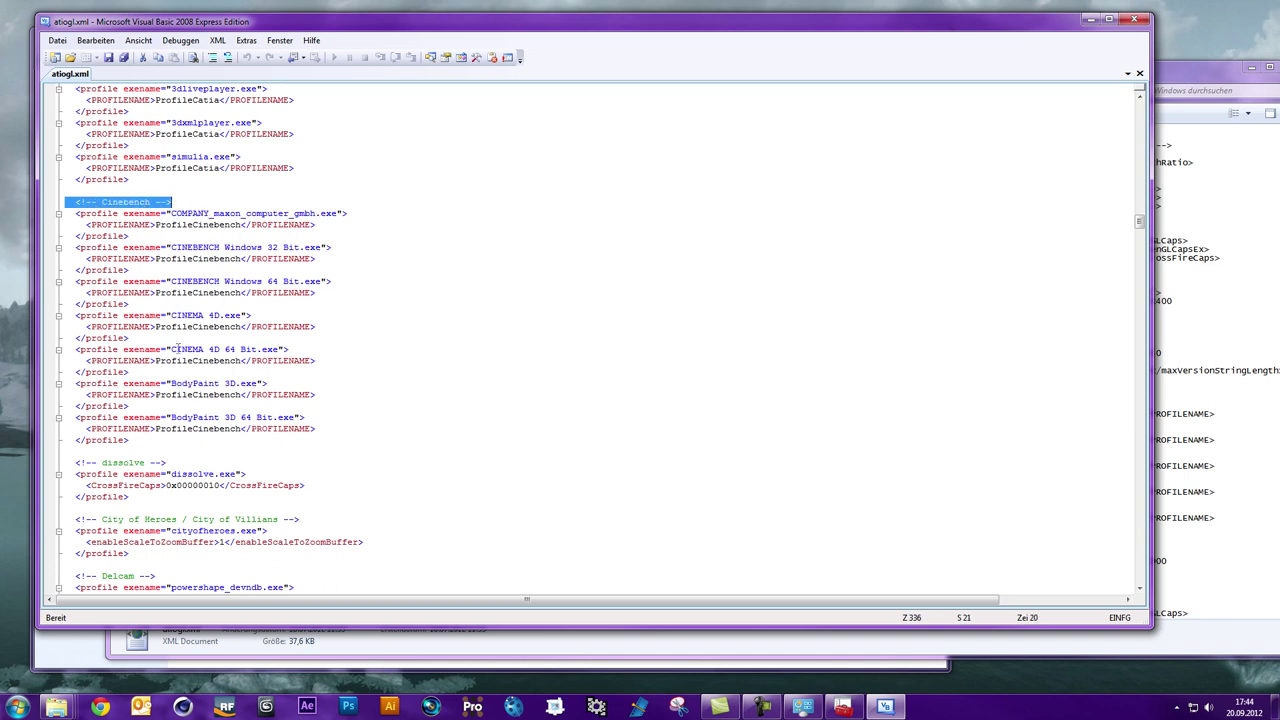
mouse_move(77, 315)
mouse_down()
mouse_move(258, 316)
mouse_move(228, 316)
mouse_move(310, 430)
mouse_move(209, 270)
mouse_move(250, 320)
mouse_move(205, 316)
mouse_up()
click(258, 349)
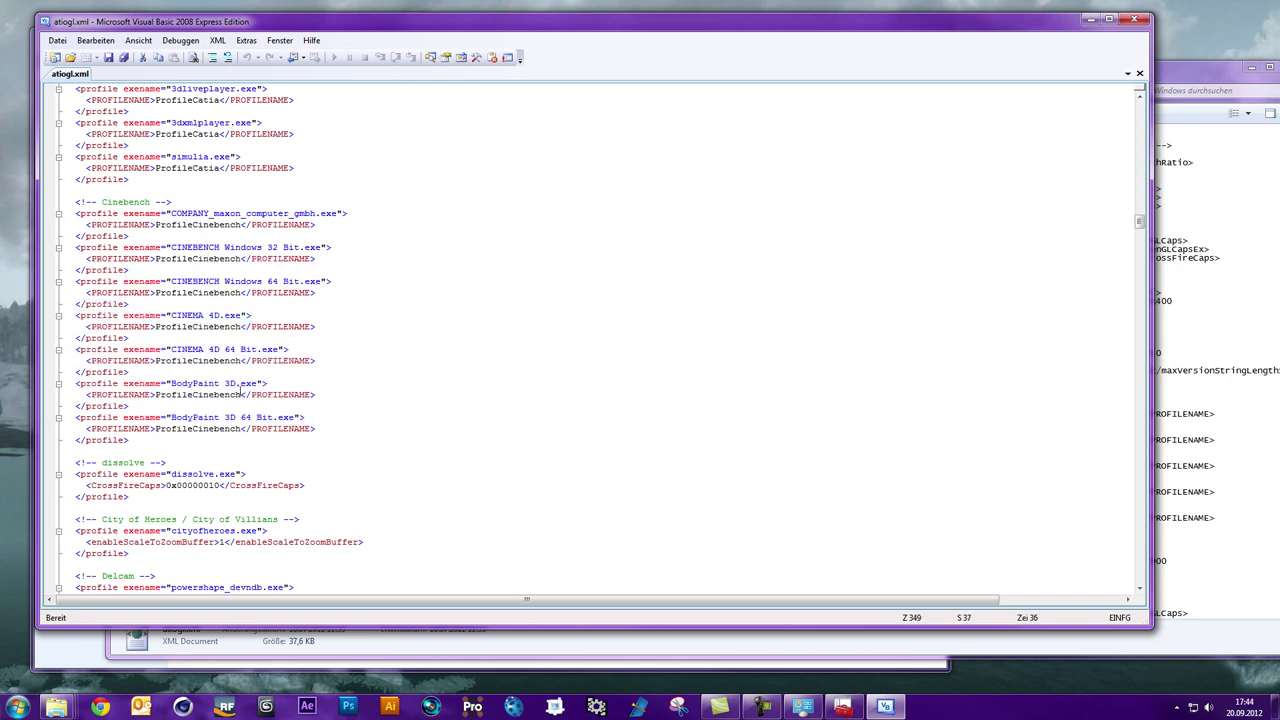
click(163, 446)
mouse_move(76, 203)
mouse_down()
mouse_move(320, 334)
mouse_move(130, 440)
mouse_up()
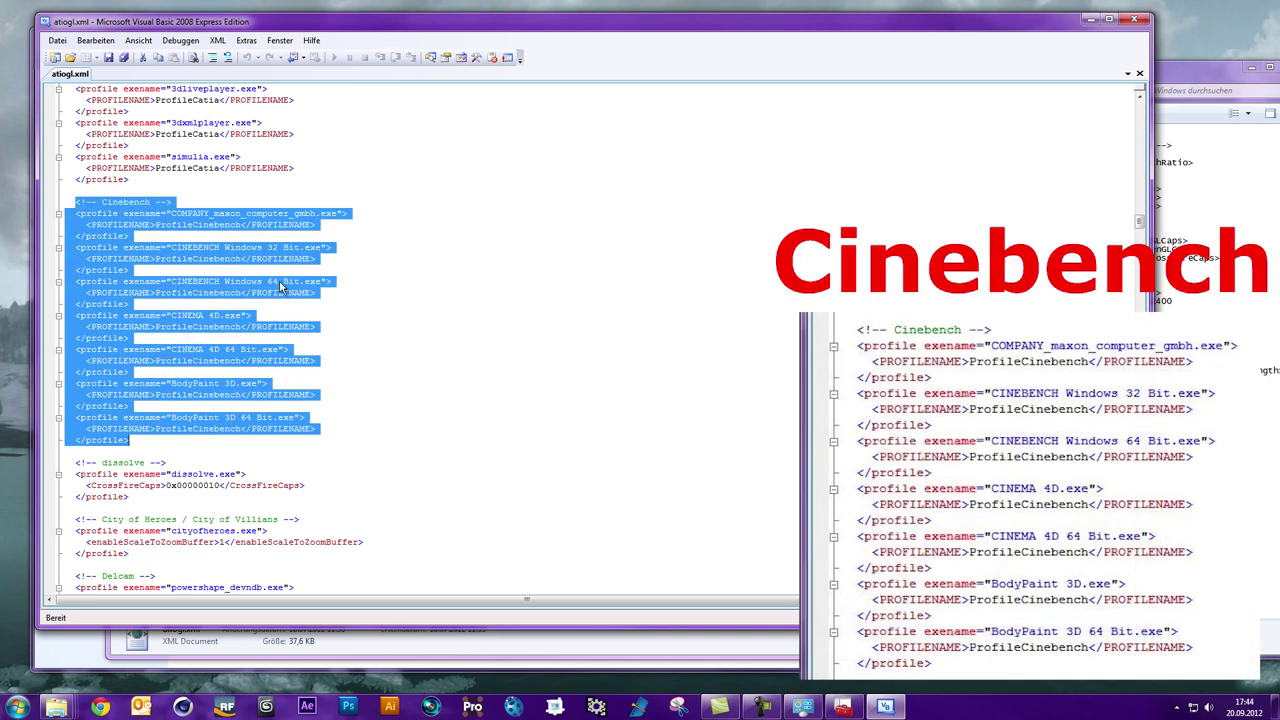
key(Delete)
key(BackSpace)
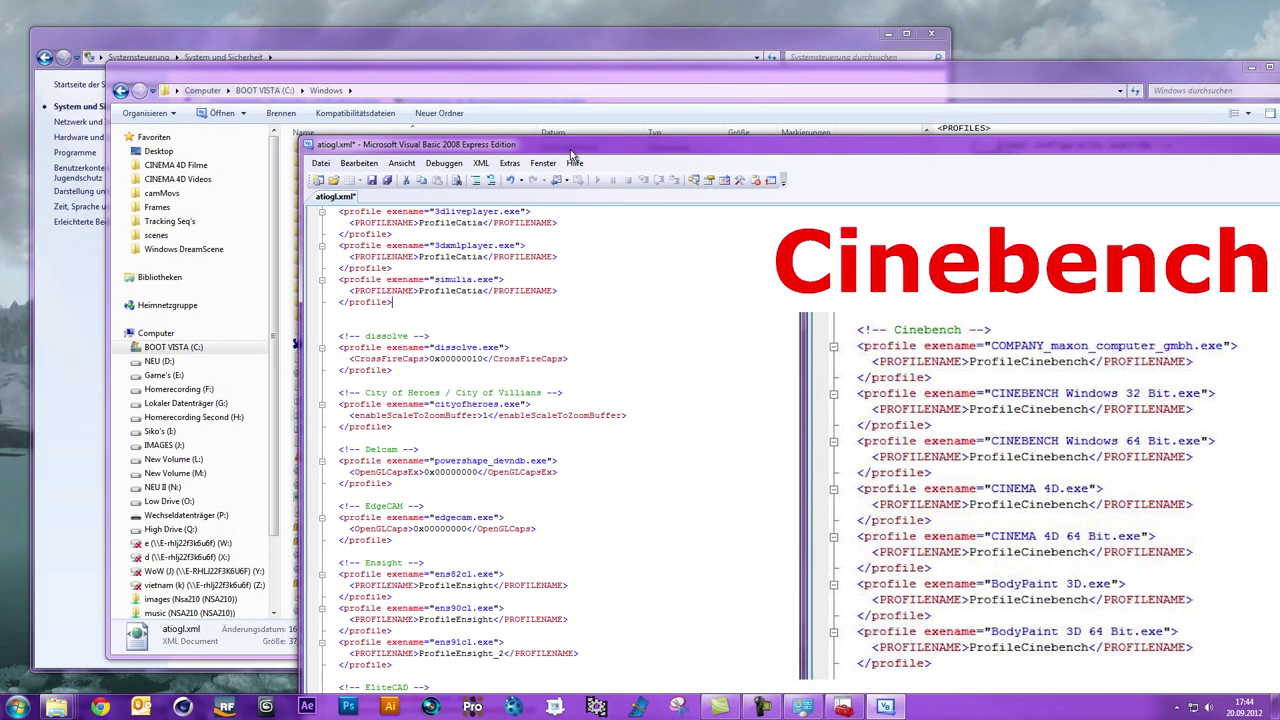
Delete the atiogl - Kopie.xml backup from C:\Windows
click(325, 414)
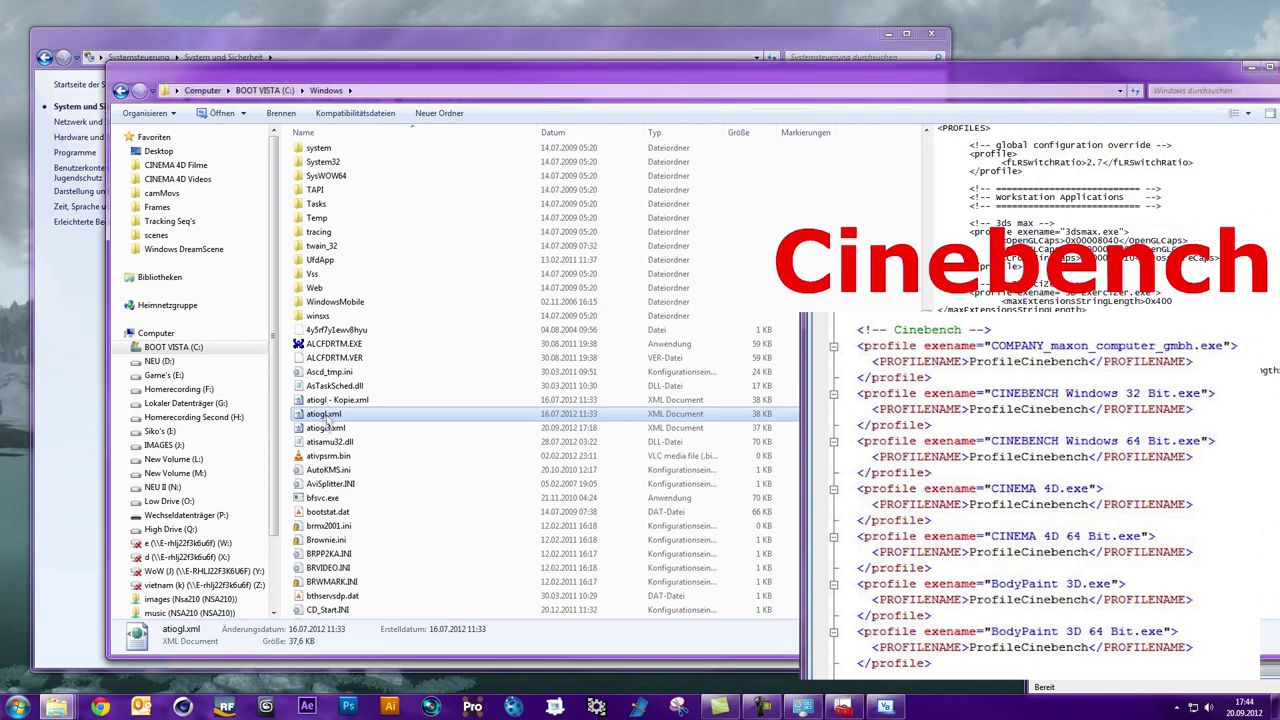
click(344, 405)
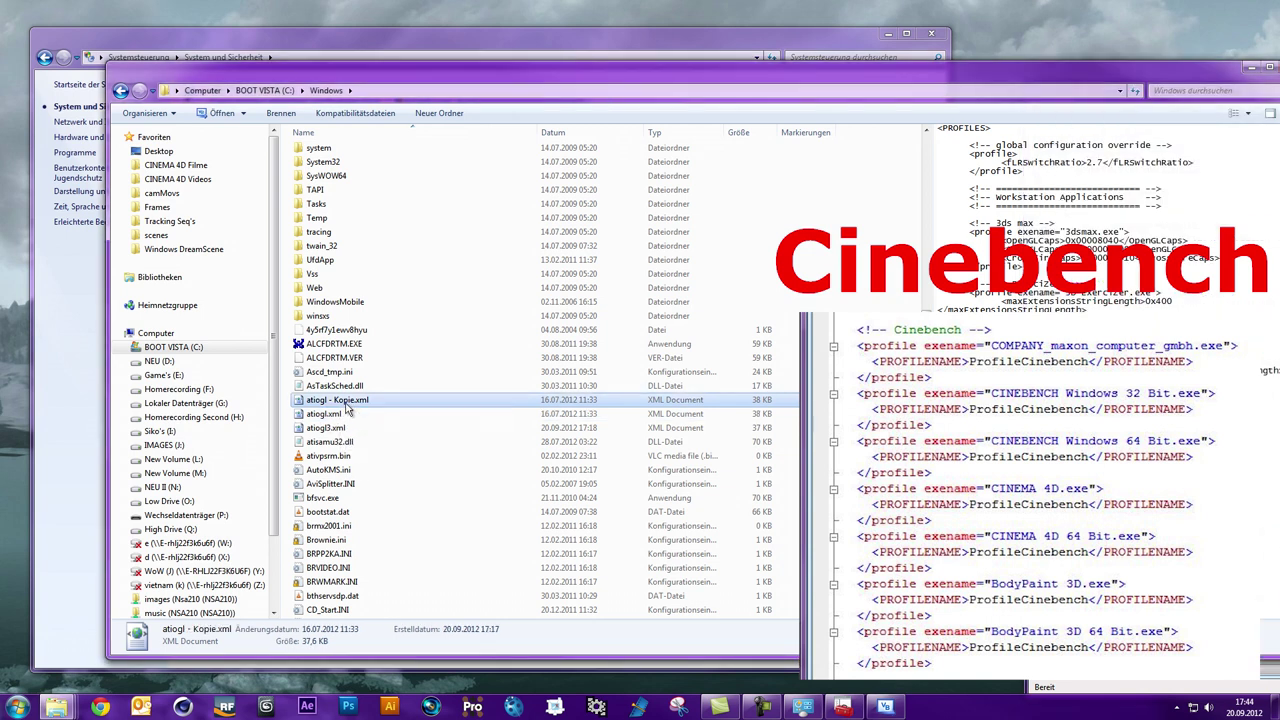
key(Delete)
key(Return)
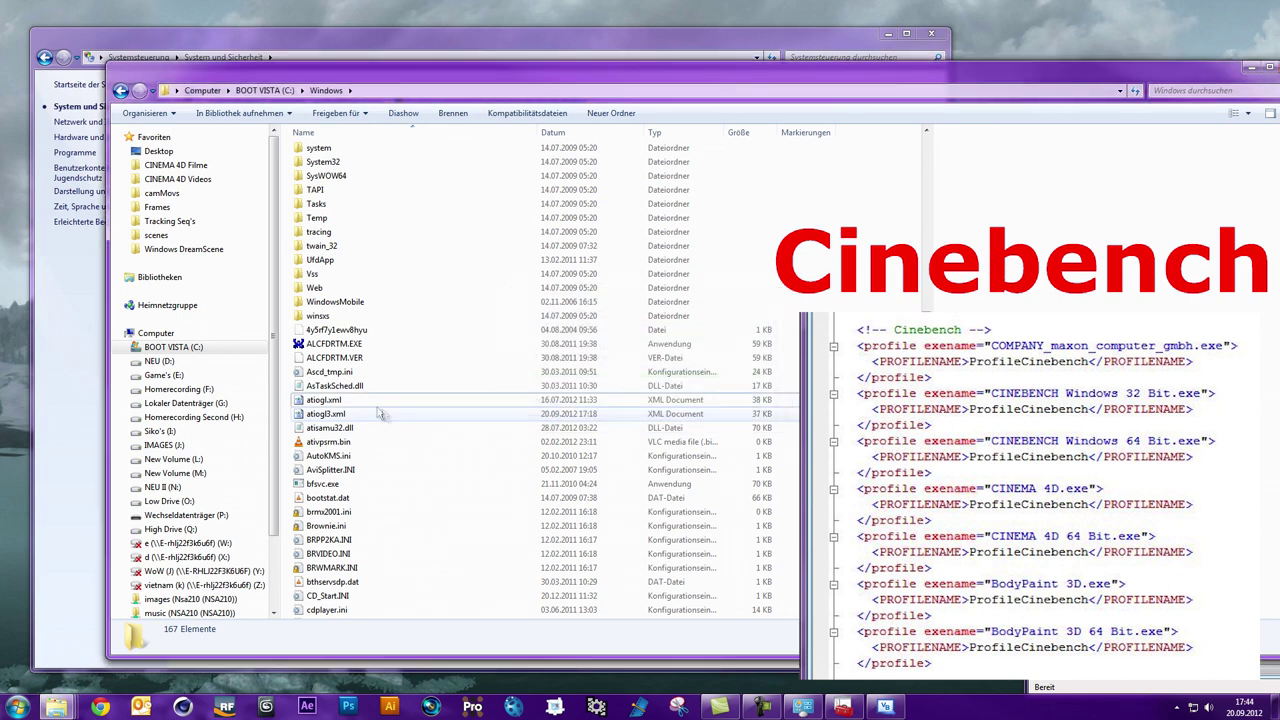
Copy and paste atiogl.xml in C:\Windows to create a fresh atiogl - Kopie.xml backup
click(325, 401)
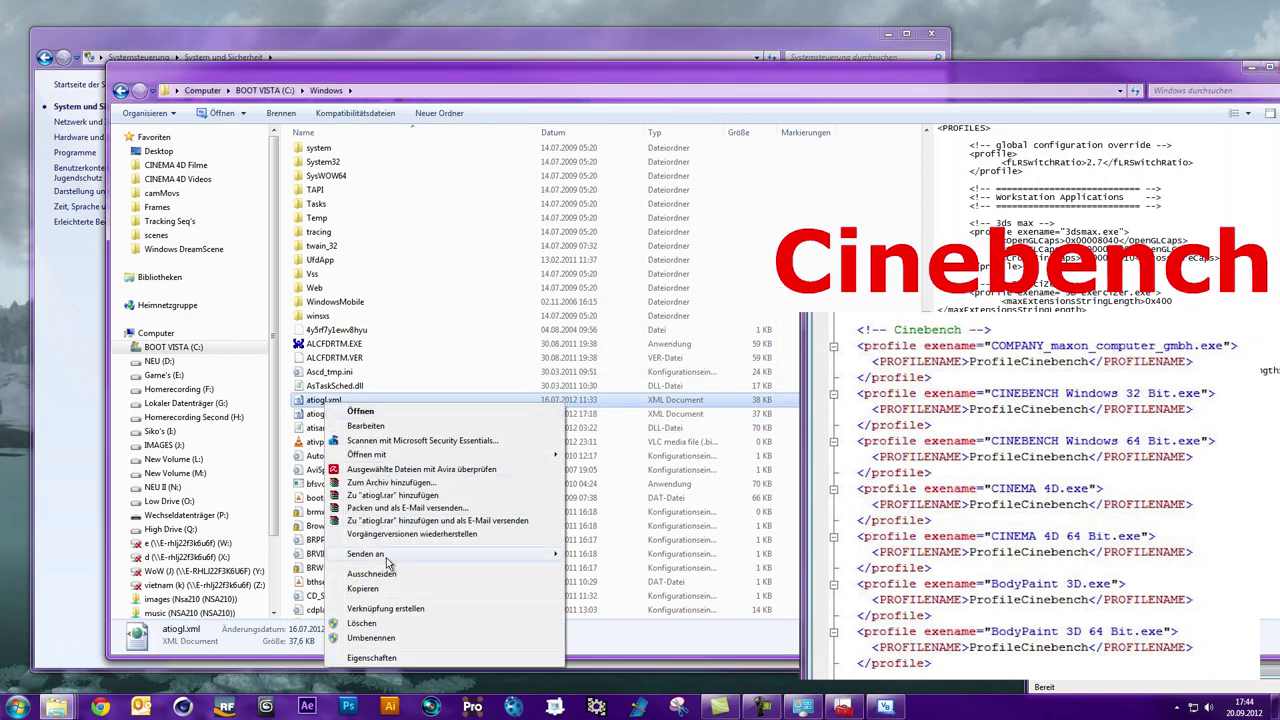
click(362, 589)
right_click(389, 367)
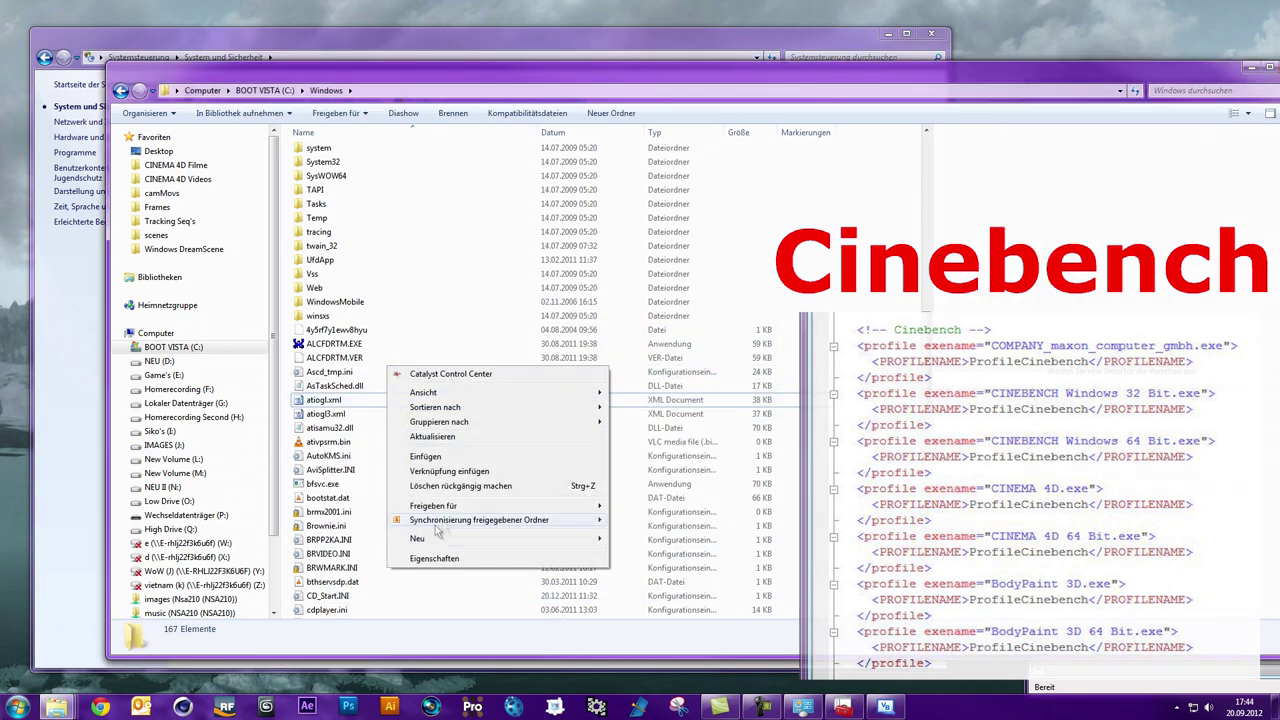
click(444, 457)
click(624, 410)
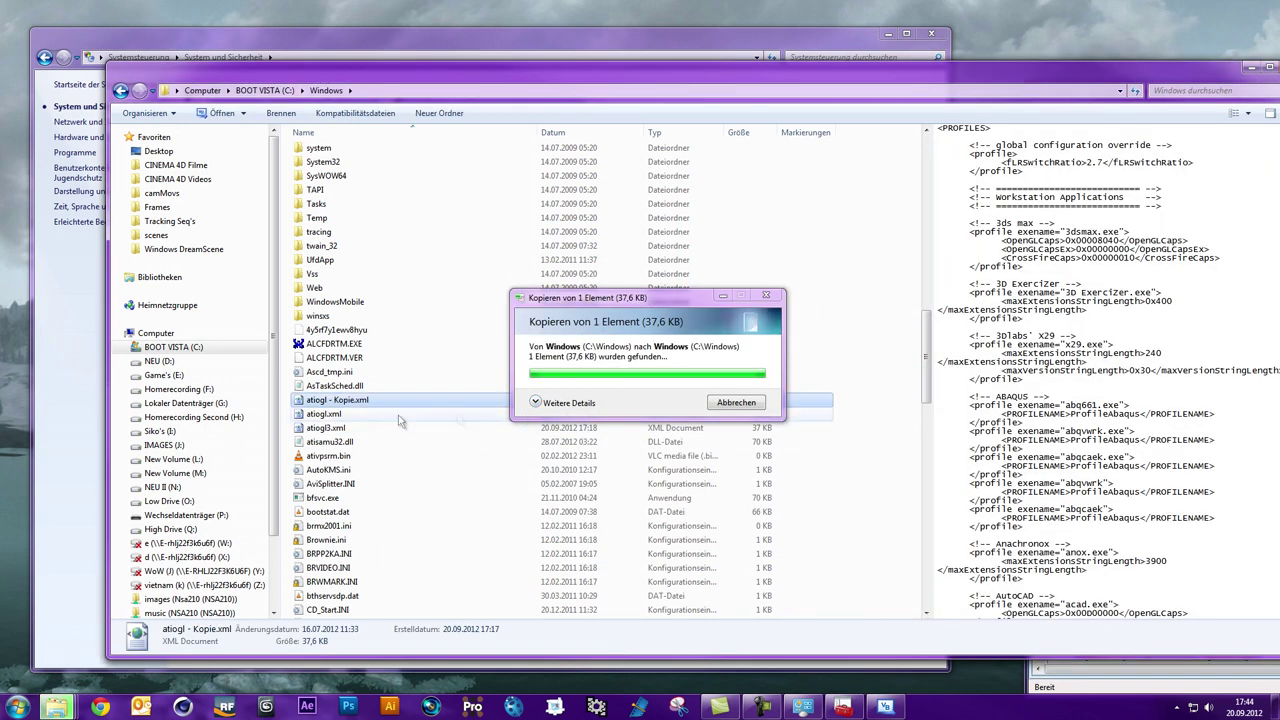
click(323, 418)
click(330, 400)
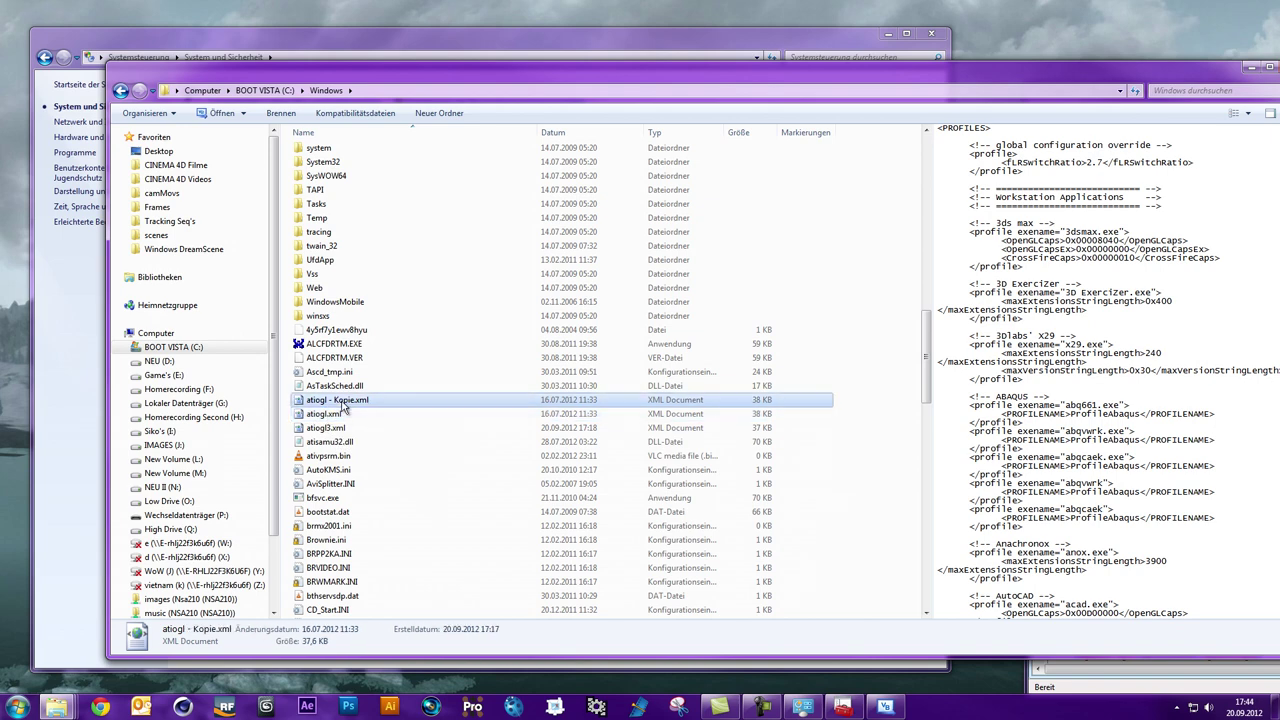
key(alt+Tab)
key(super+Left)
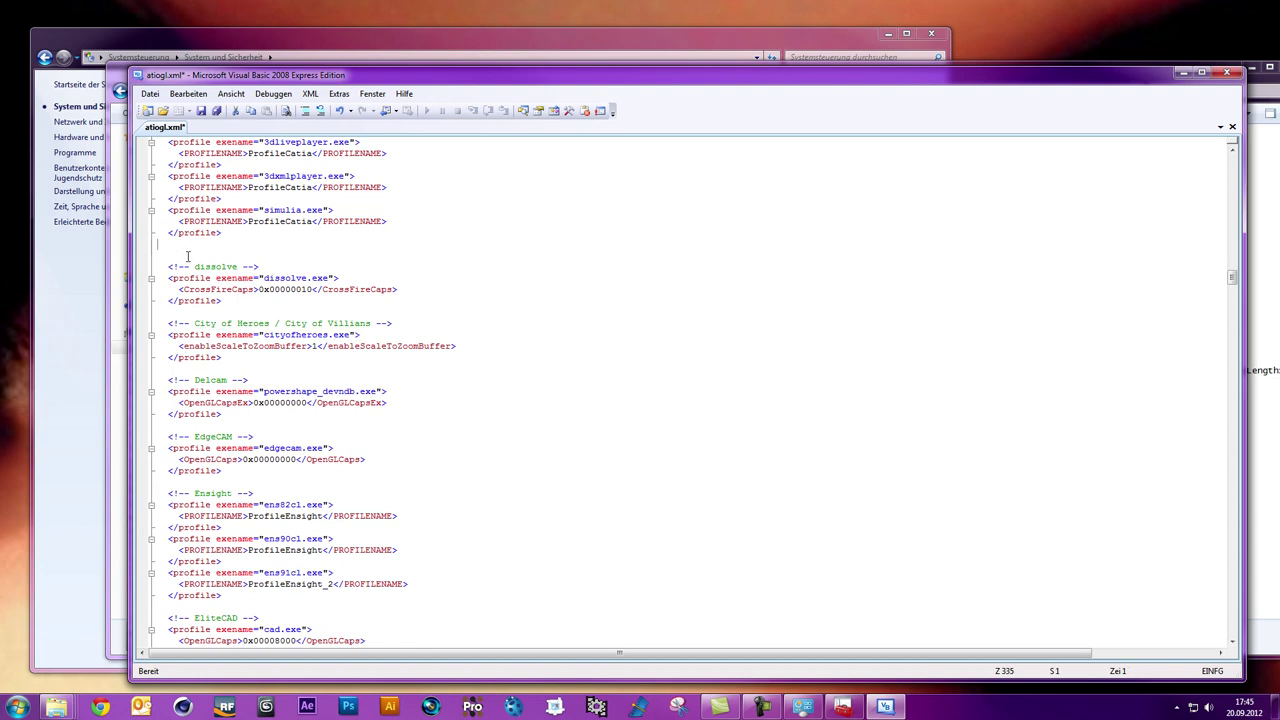
Remove the blank line and try saving over C:\Windows\atiogl.xml, dismissing the access-denied error
key(BackSpace)
key(ctrl+s)
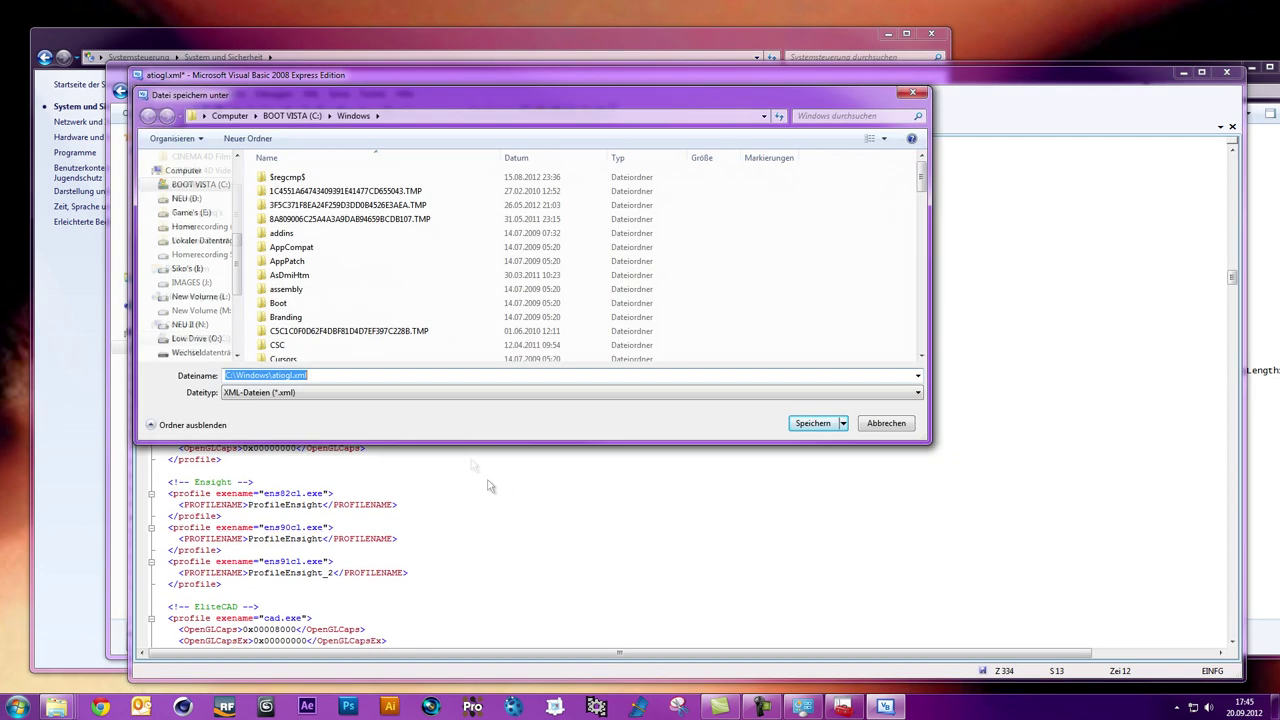
drag(918, 198, 910, 337)
click(812, 423)
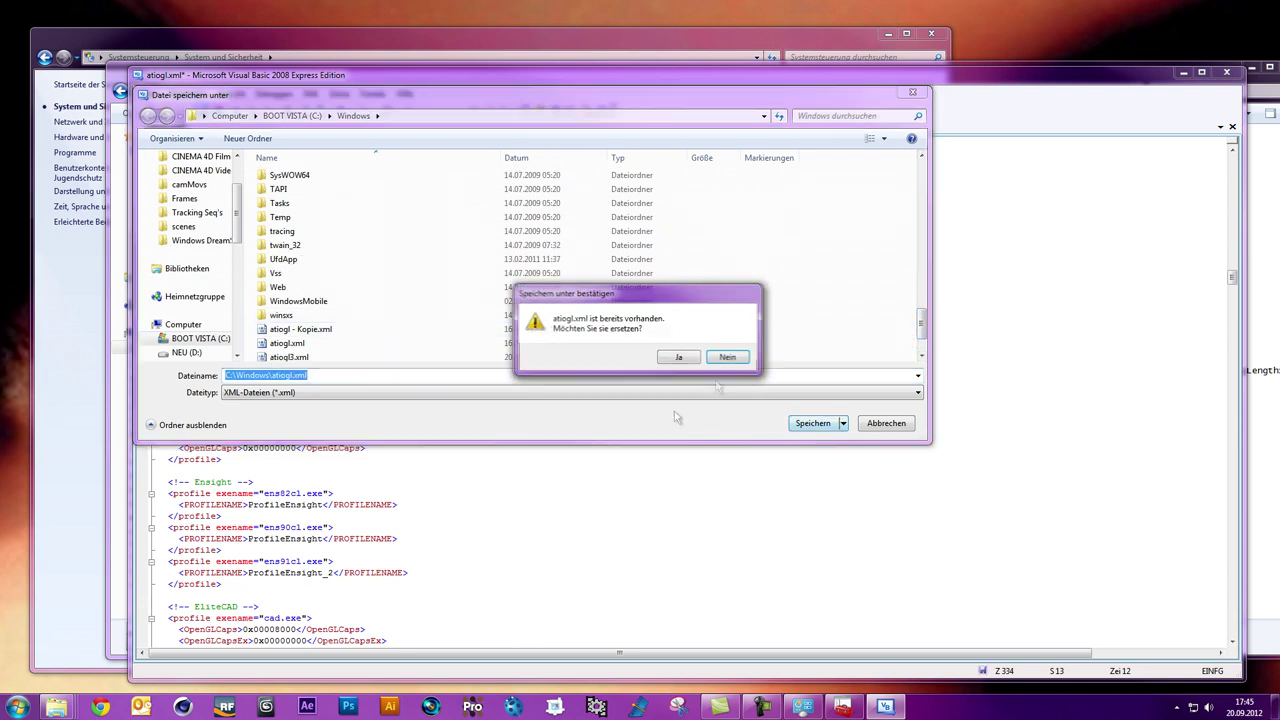
click(670, 358)
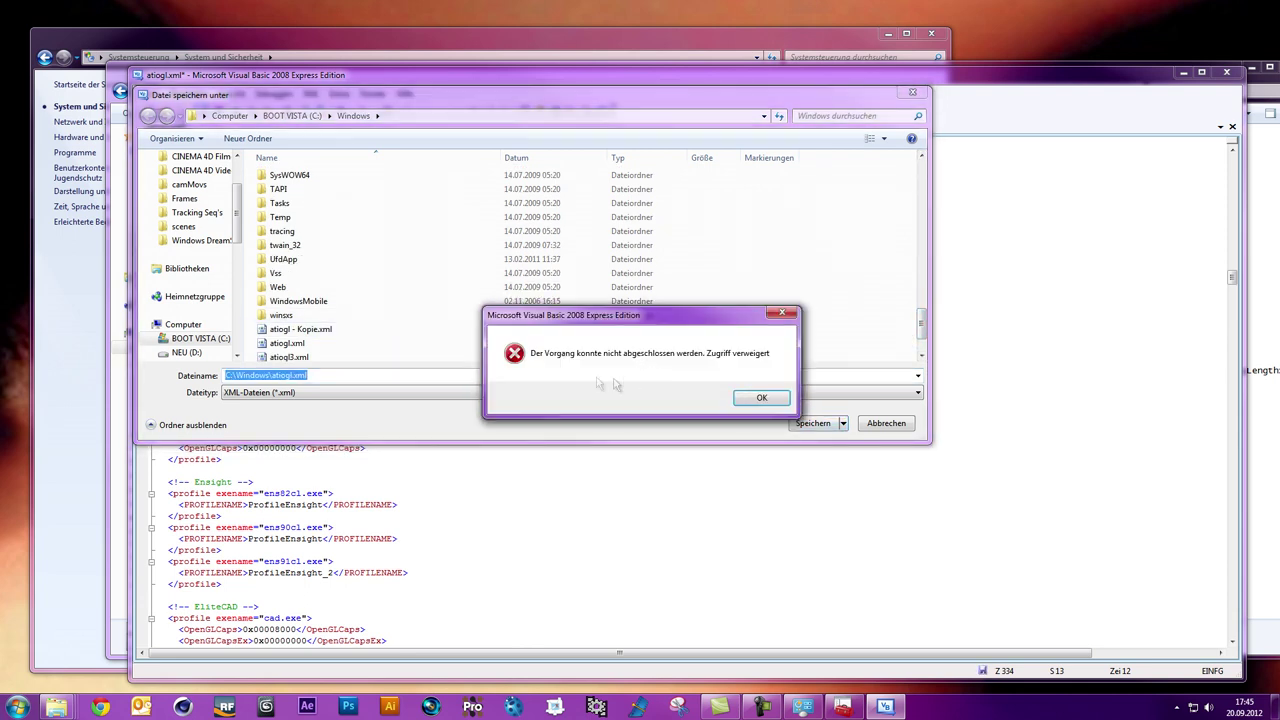
click(757, 398)
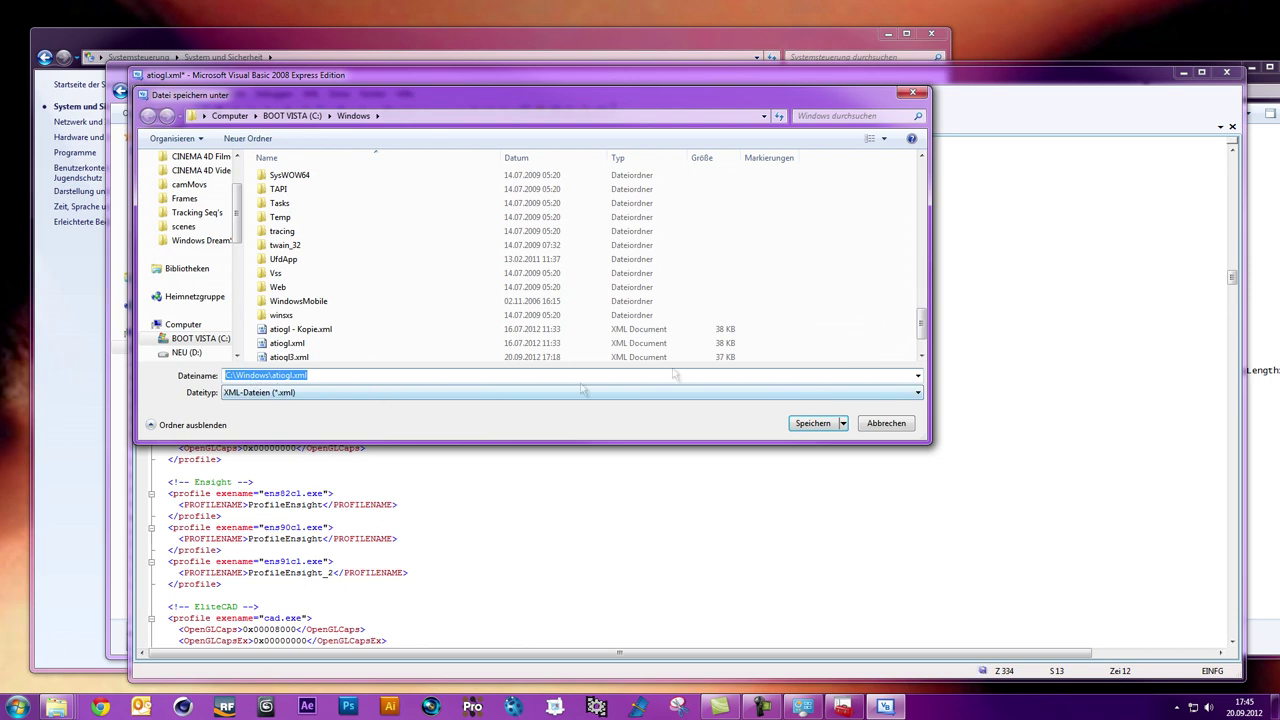
Save atiogl.xml into Benutzer > user > Eigene Dokumente, replacing the existing file
drag(922, 328, 927, 341)
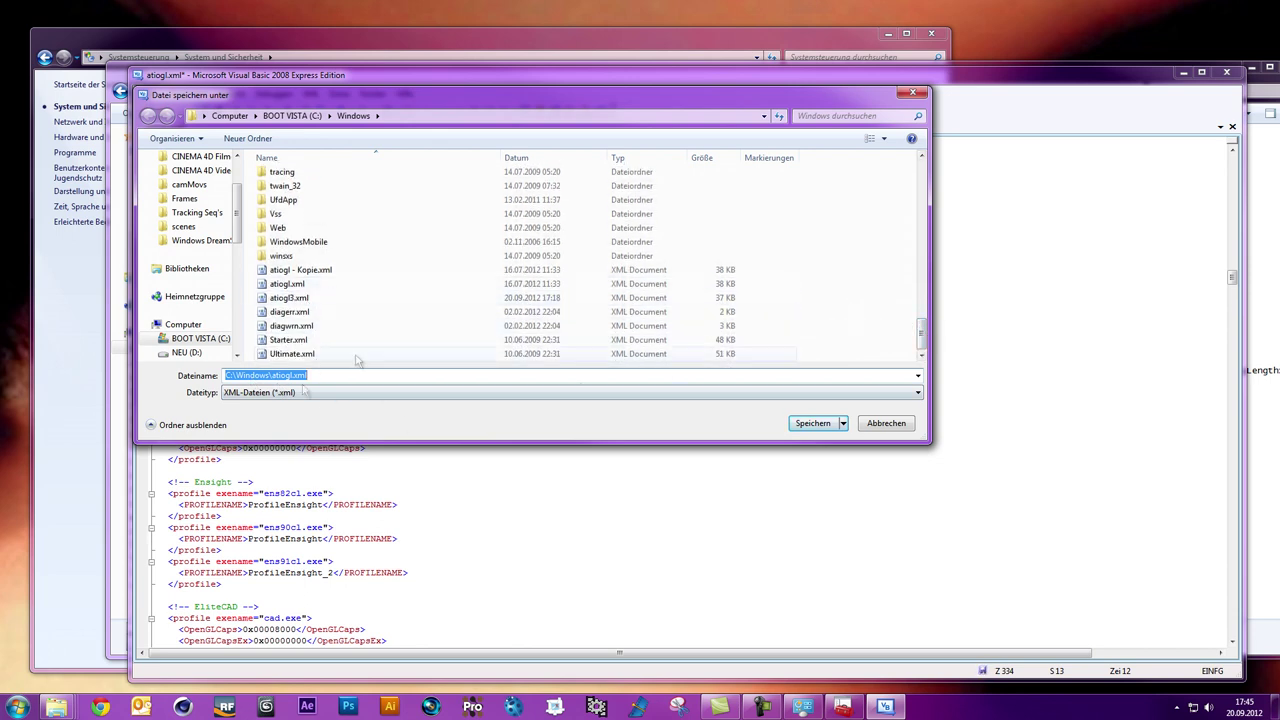
drag(922, 333, 922, 175)
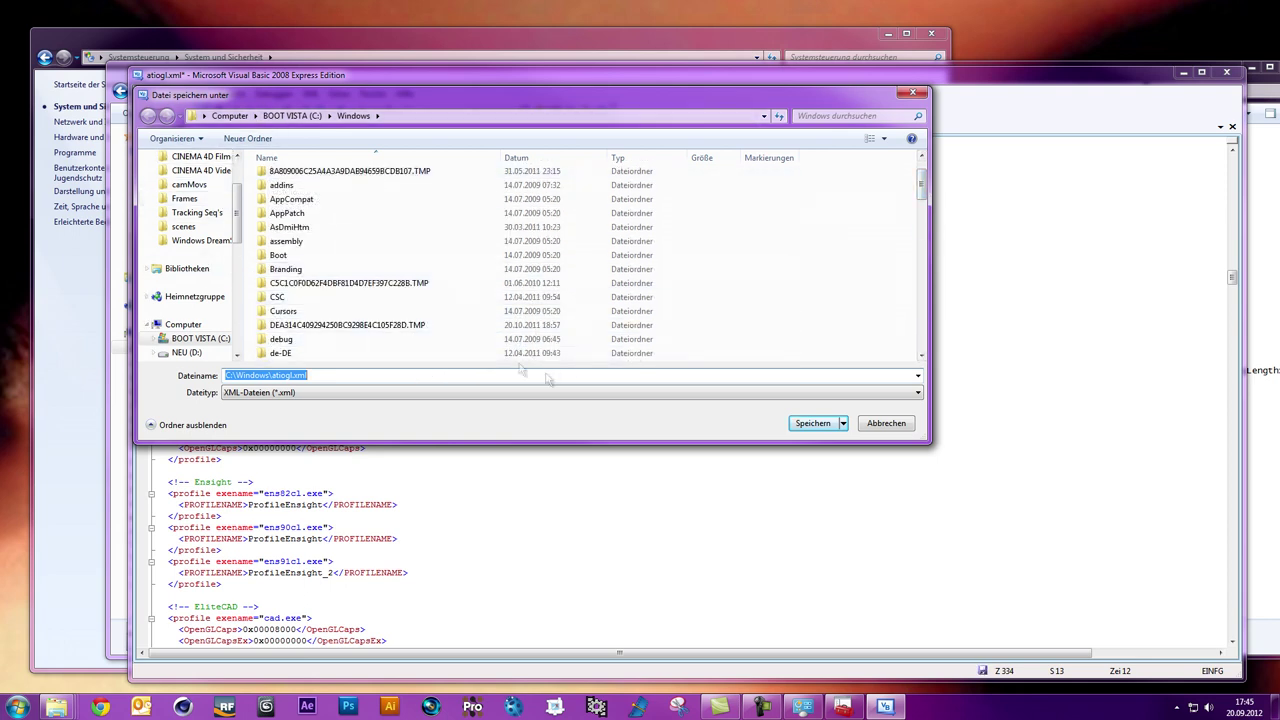
click(181, 339)
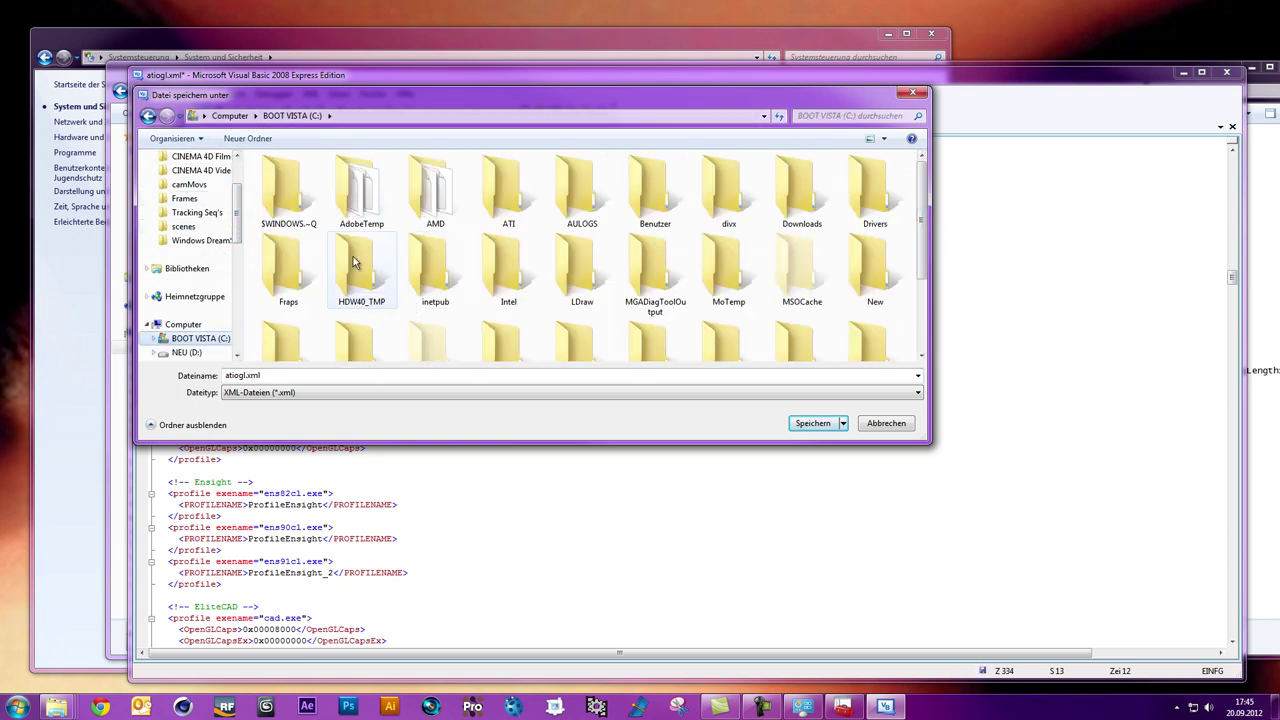
click(655, 193)
double_click(655, 193)
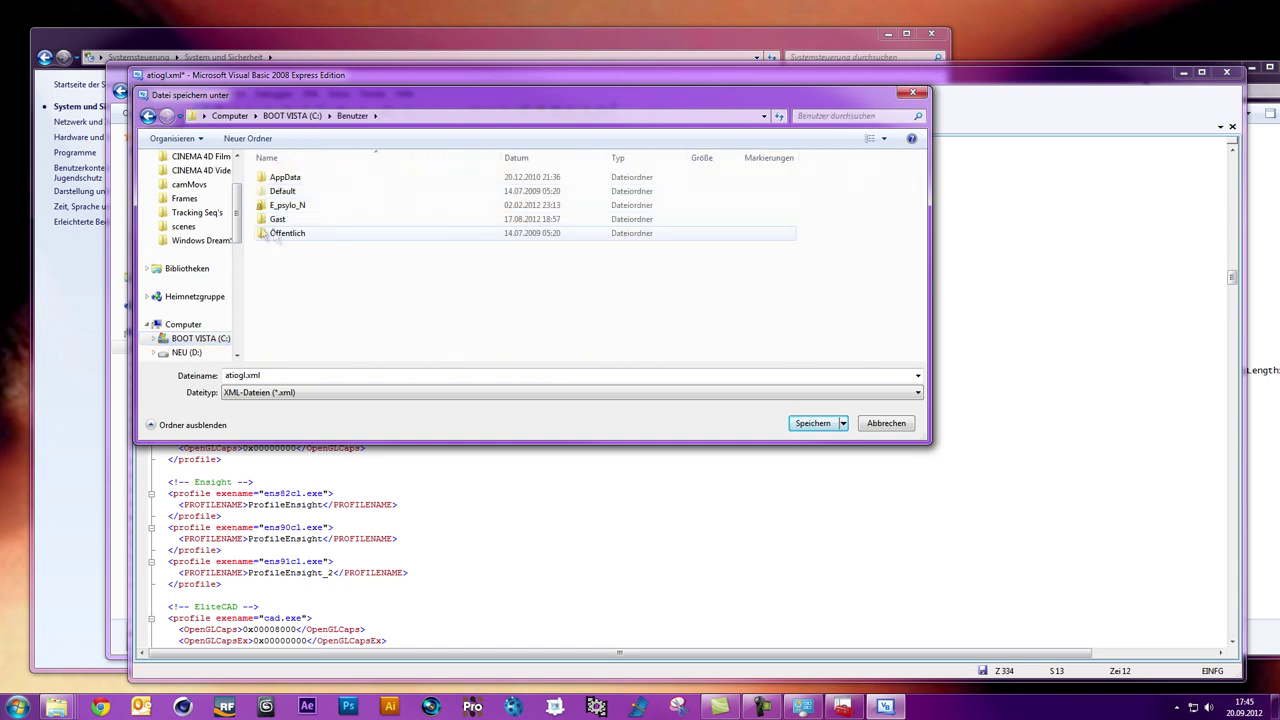
double_click(290, 206)
scroll(407, 307, down, 2)
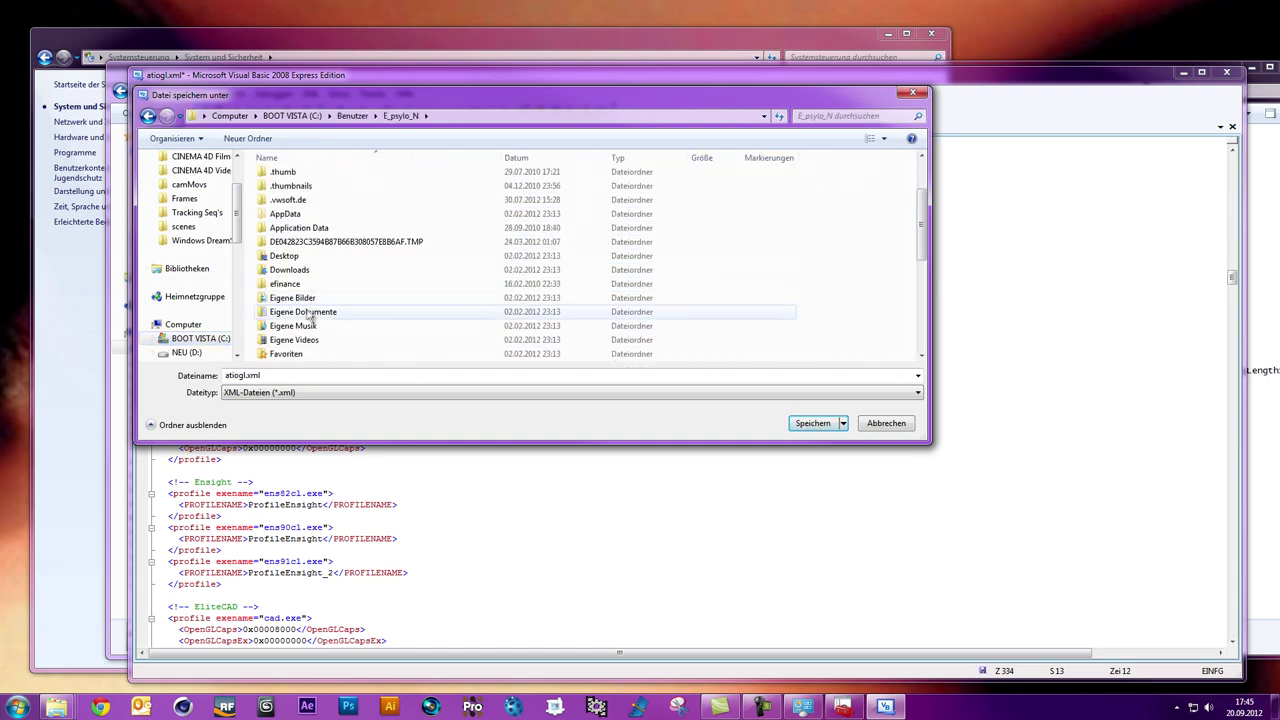
double_click(308, 314)
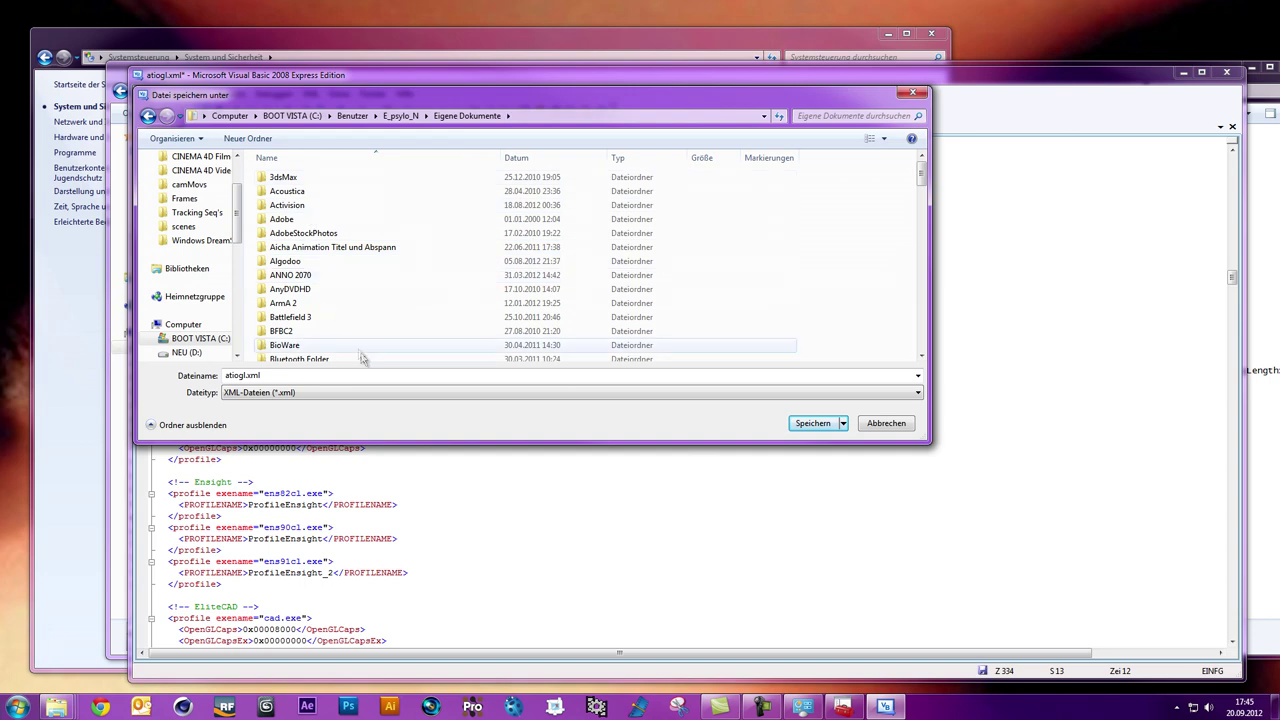
click(800, 425)
click(674, 354)
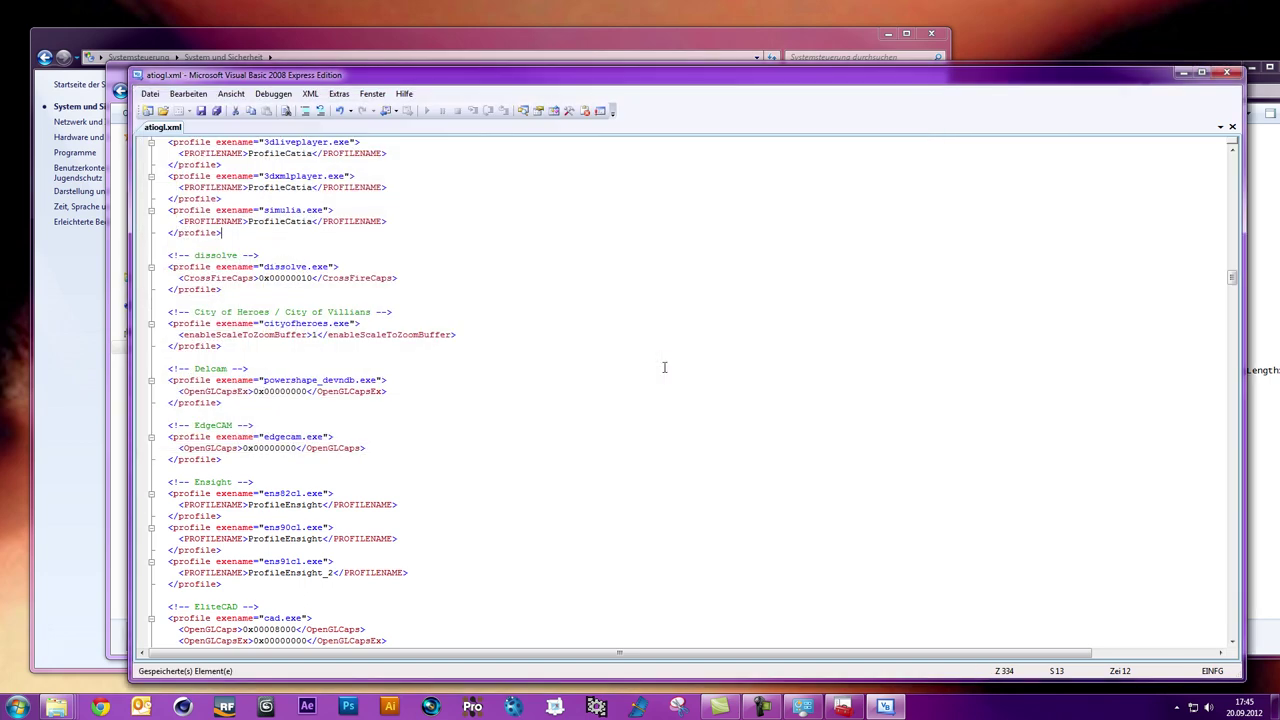
Close the XML editor and rearrange the Explorer and Control Panel windows
key(alt+F4)
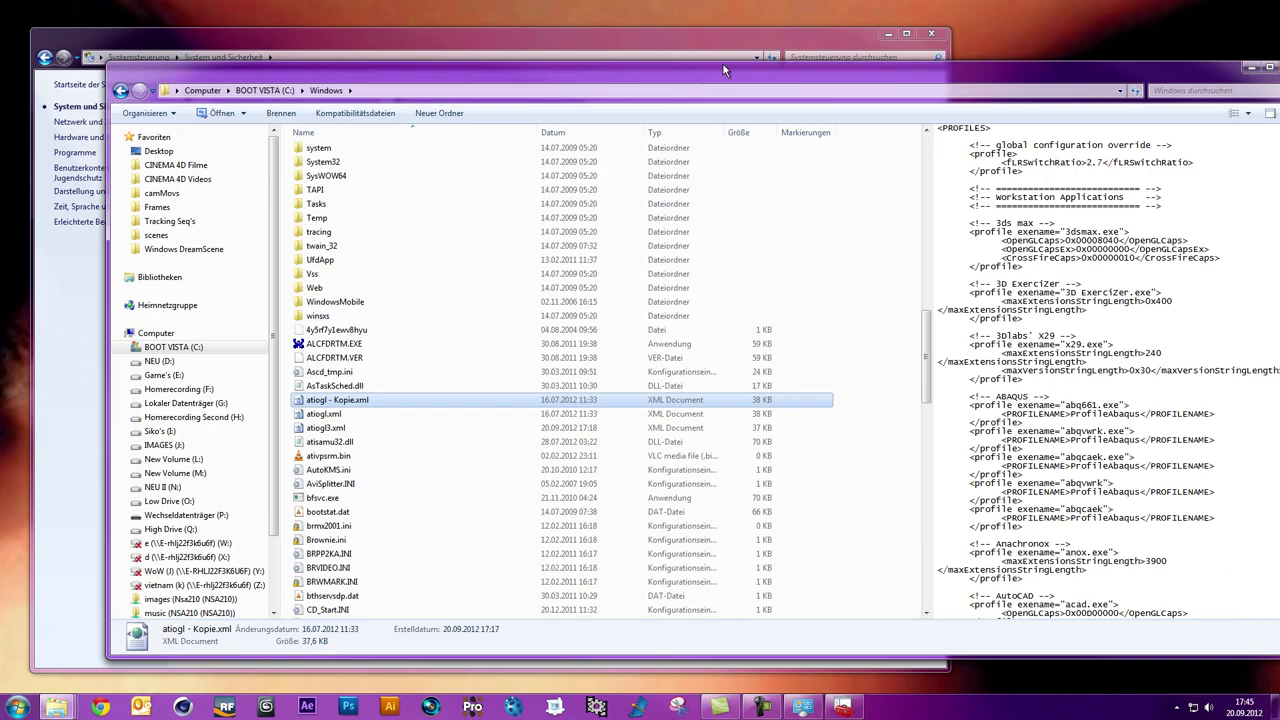
drag(671, 80, 602, 58)
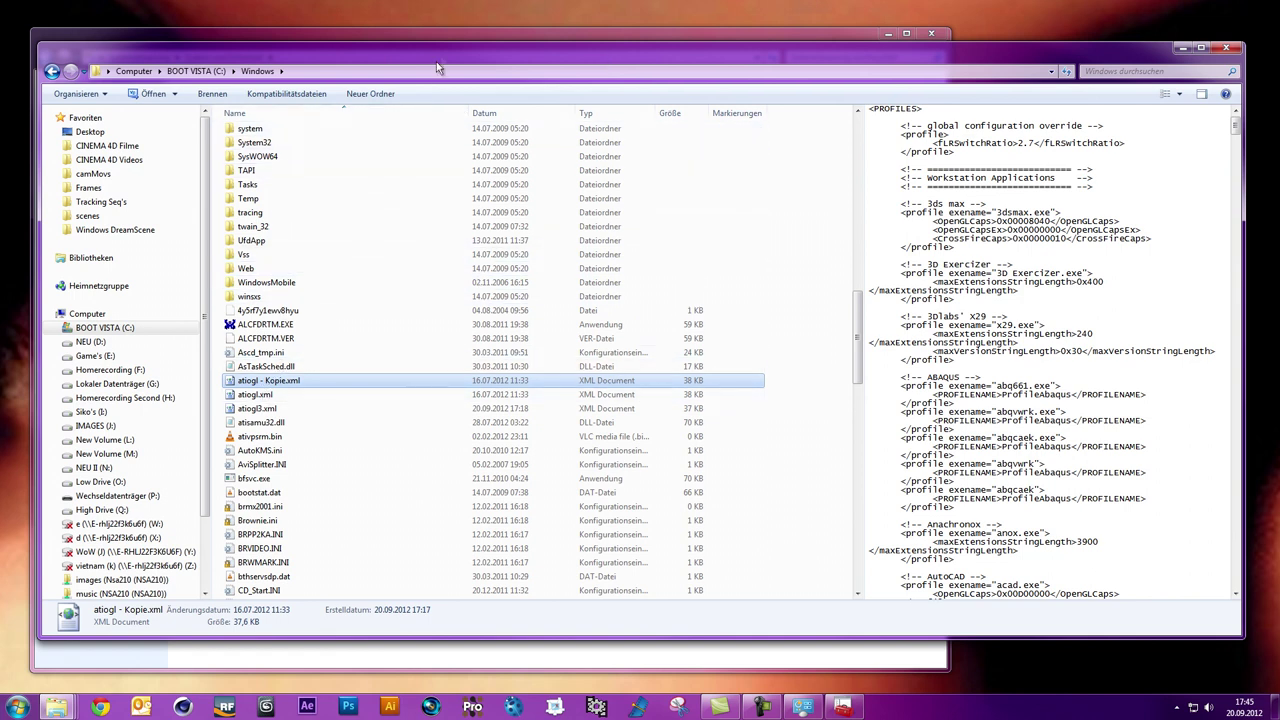
drag(430, 52, 420, 90)
click(386, 61)
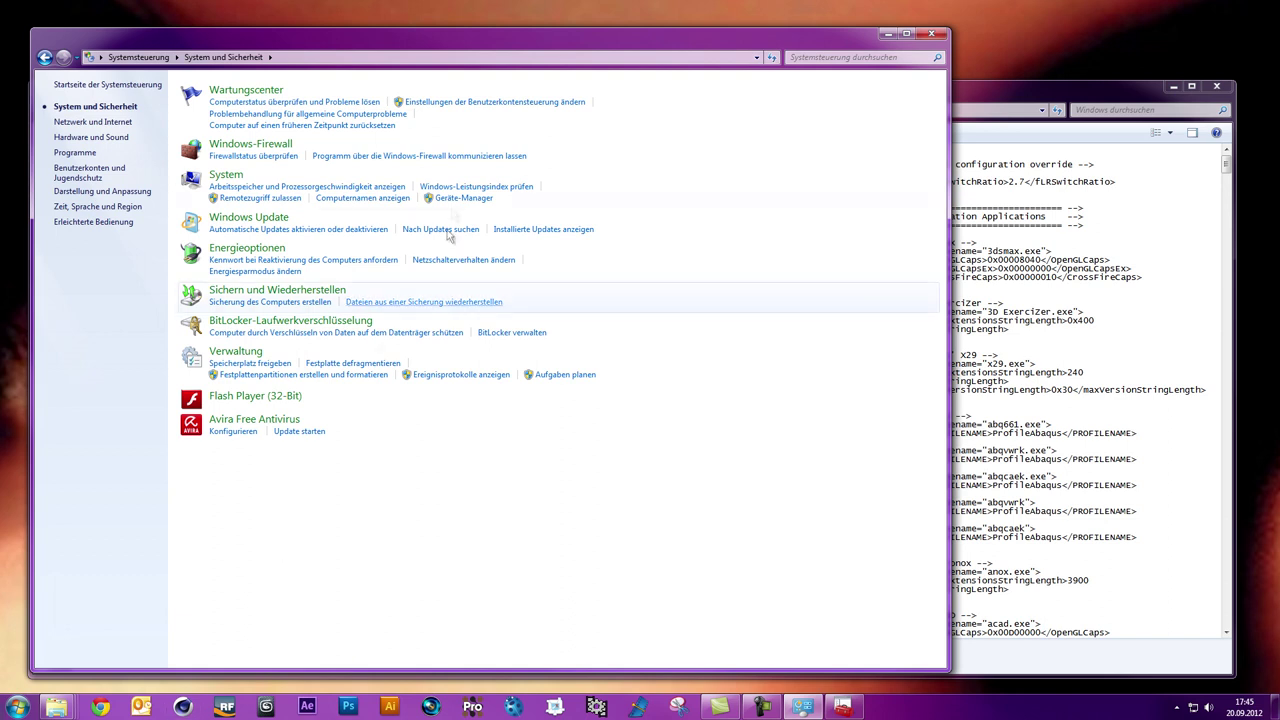
In a new Computer window, browse C: > Benutzer > user profile > Eigene Dokumente to find atiogl.xml
key(super+e)
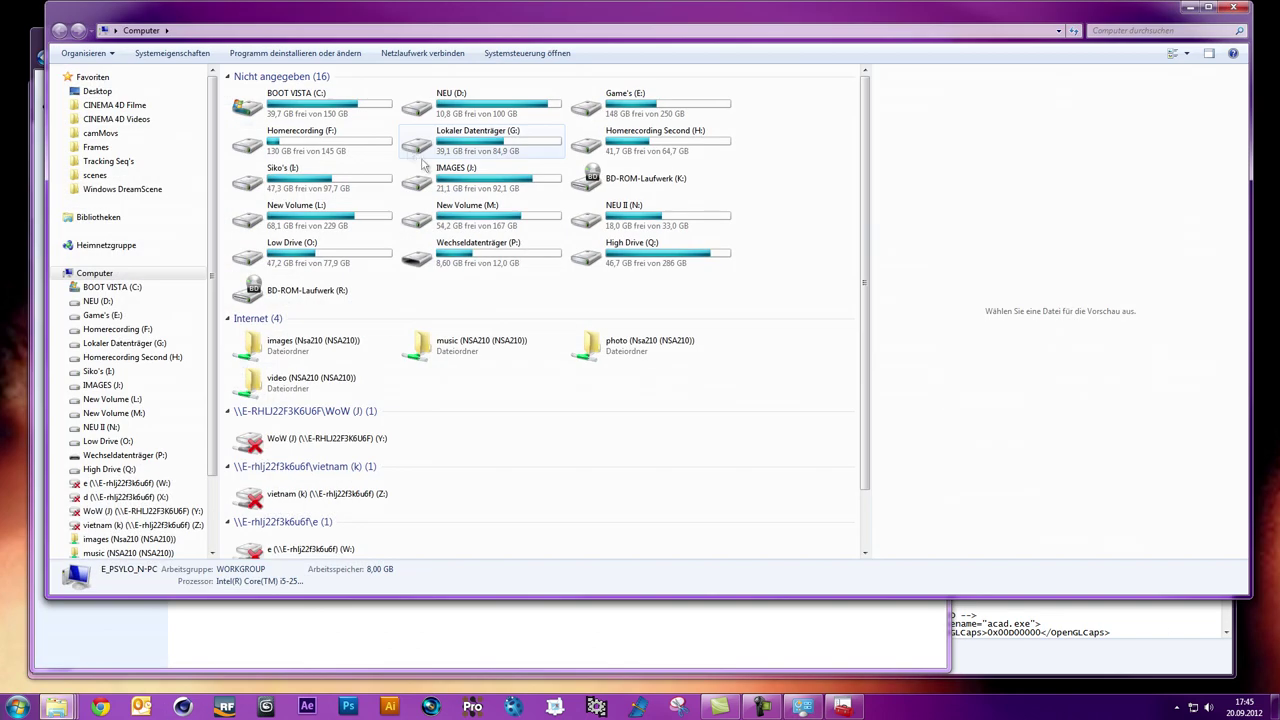
double_click(362, 115)
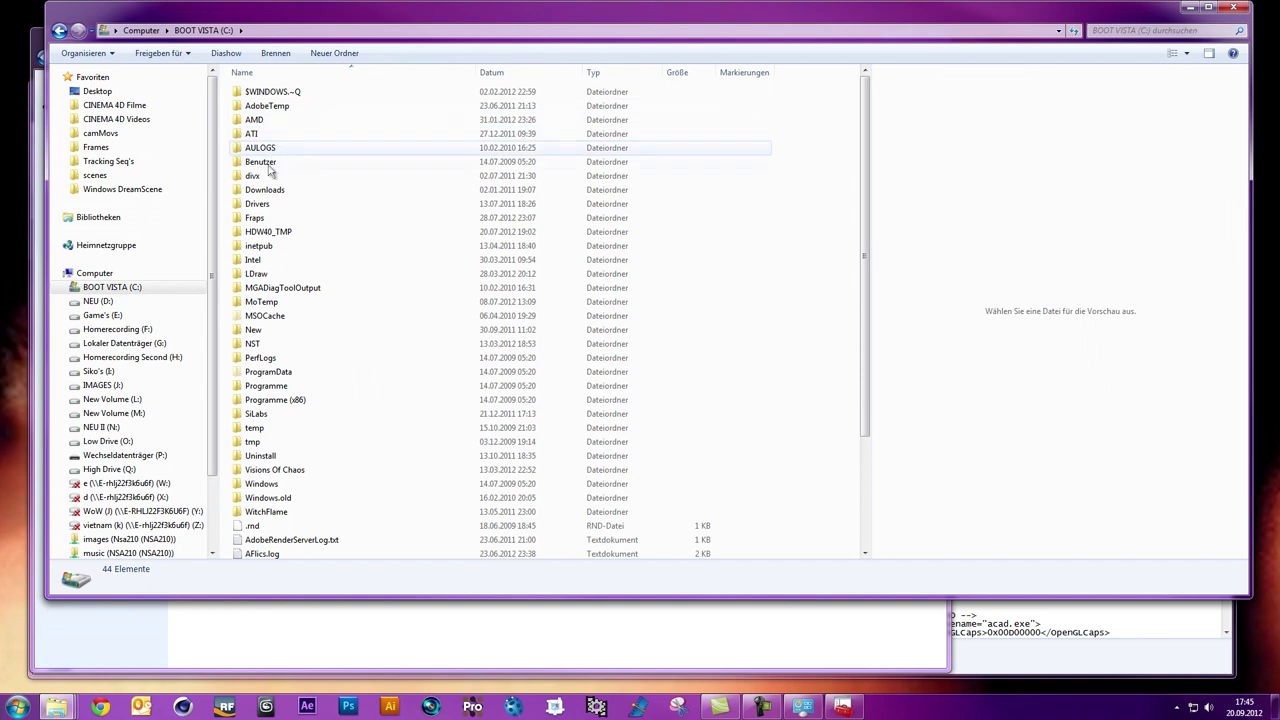
double_click(275, 147)
double_click(281, 118)
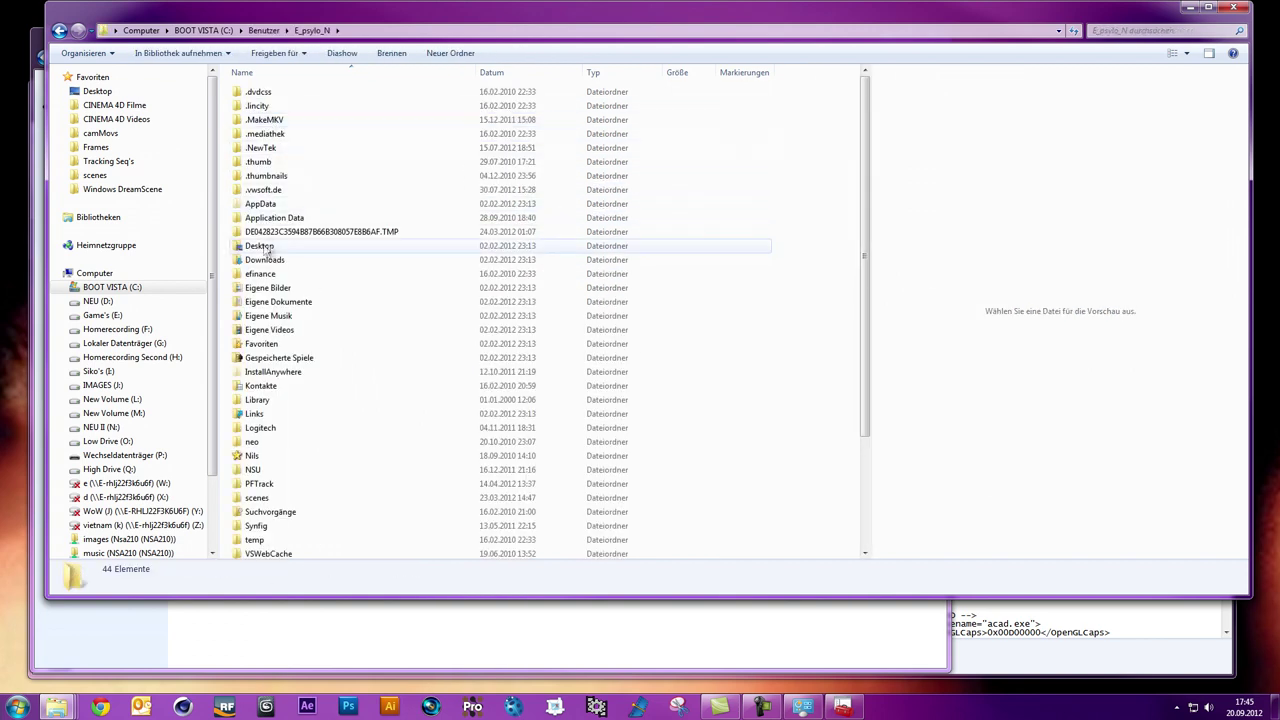
double_click(280, 301)
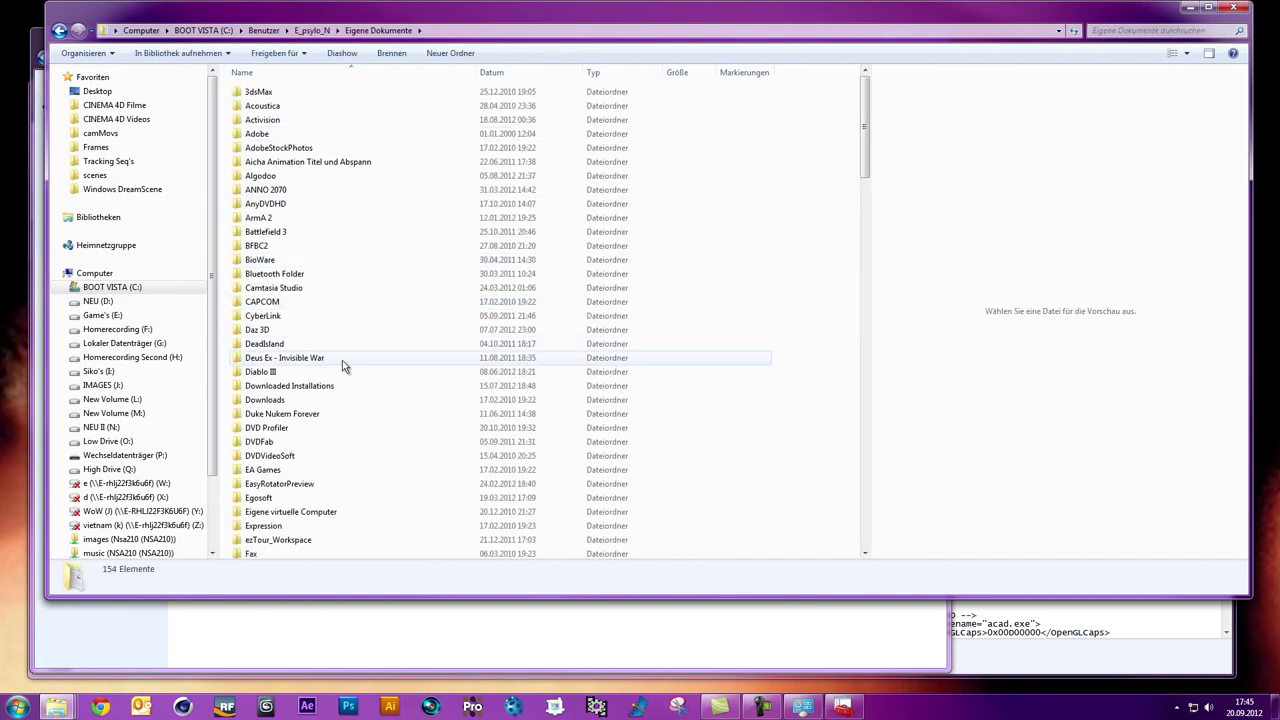
scroll(342, 362, down, 10)
scroll(337, 374, down, 15)
scroll(337, 374, up, 6)
scroll(320, 300, up, 4)
scroll(306, 220, up, 1)
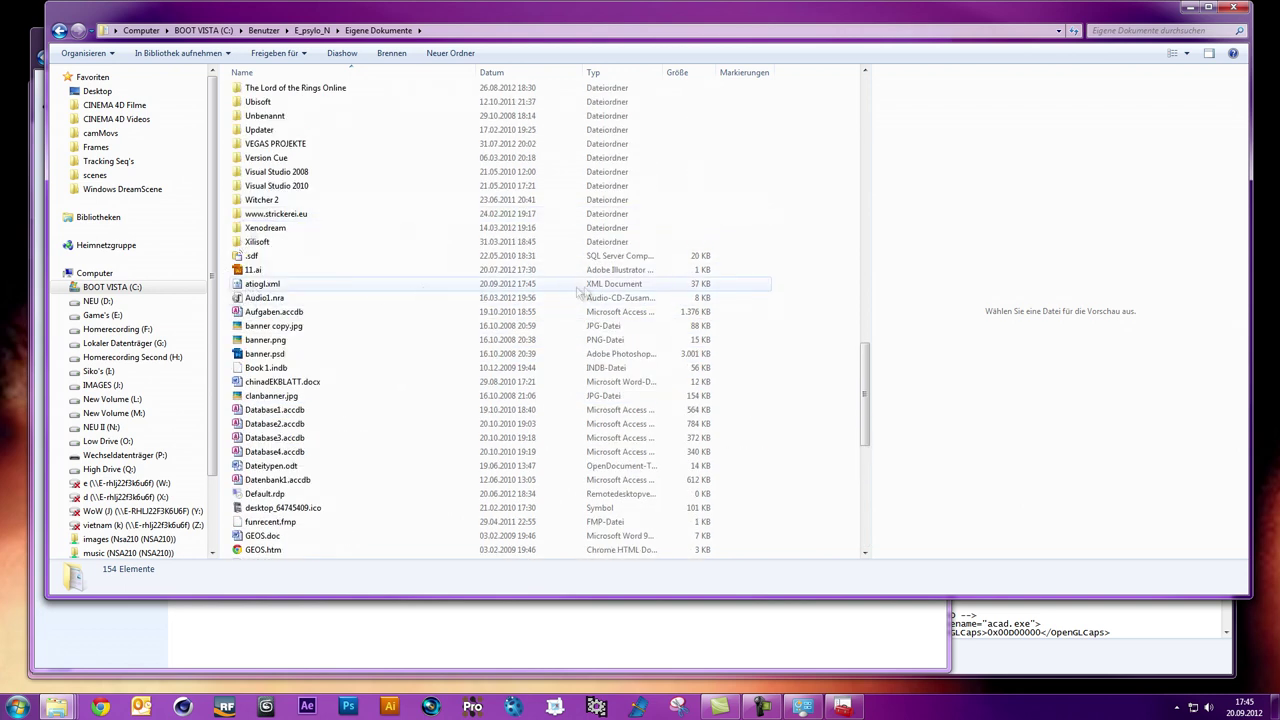
Copy atiogl.xml and open the Windows folder on the BOOT VISTA (C:) drive
right_click(283, 286)
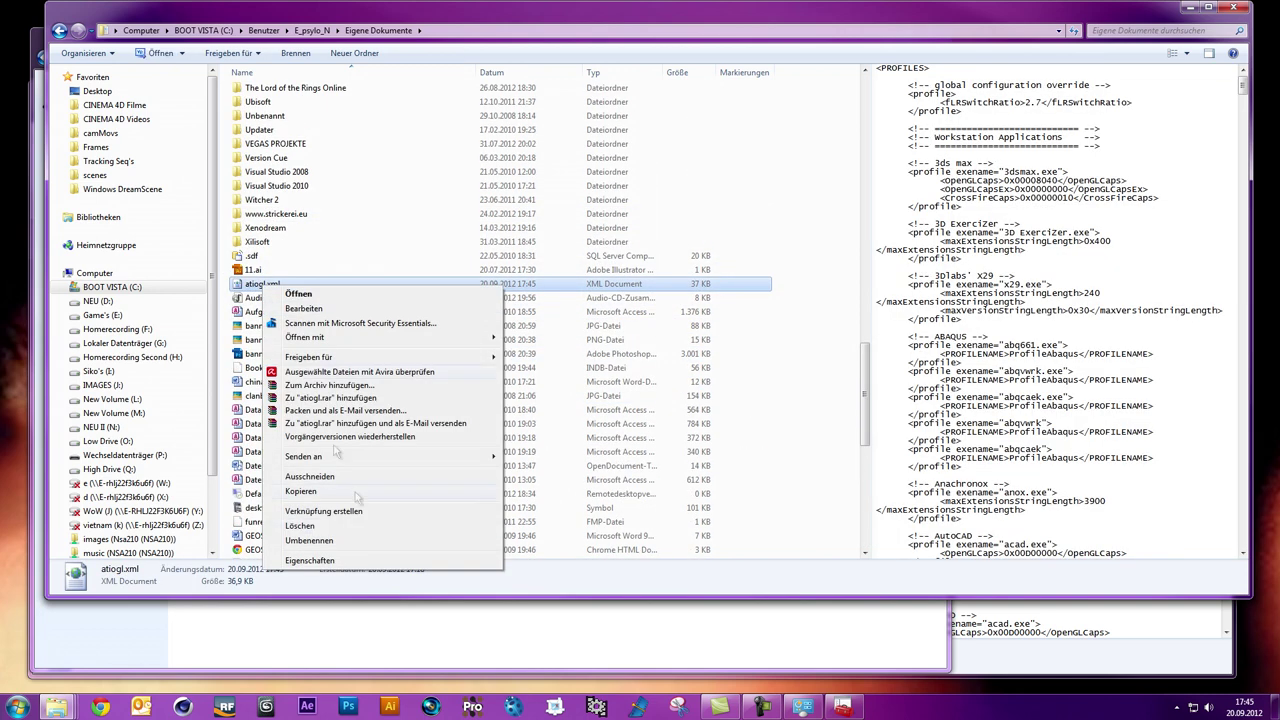
click(317, 494)
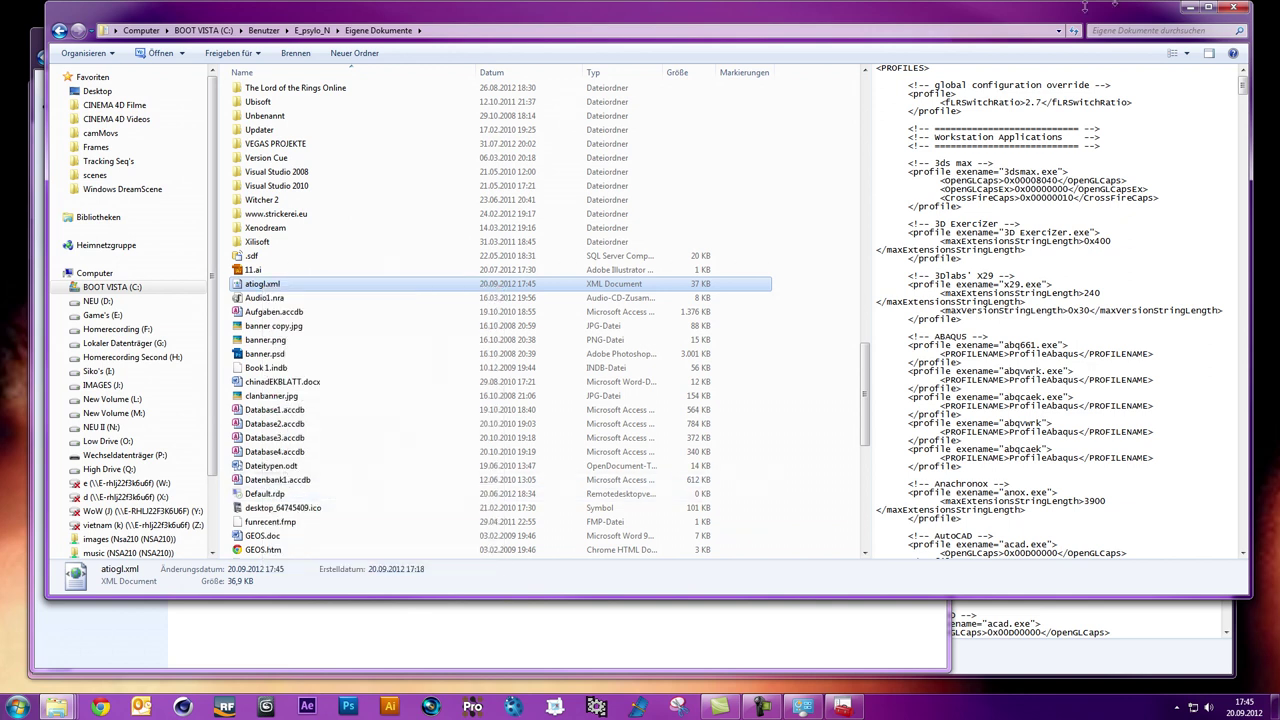
drag(1130, 25, 1165, 105)
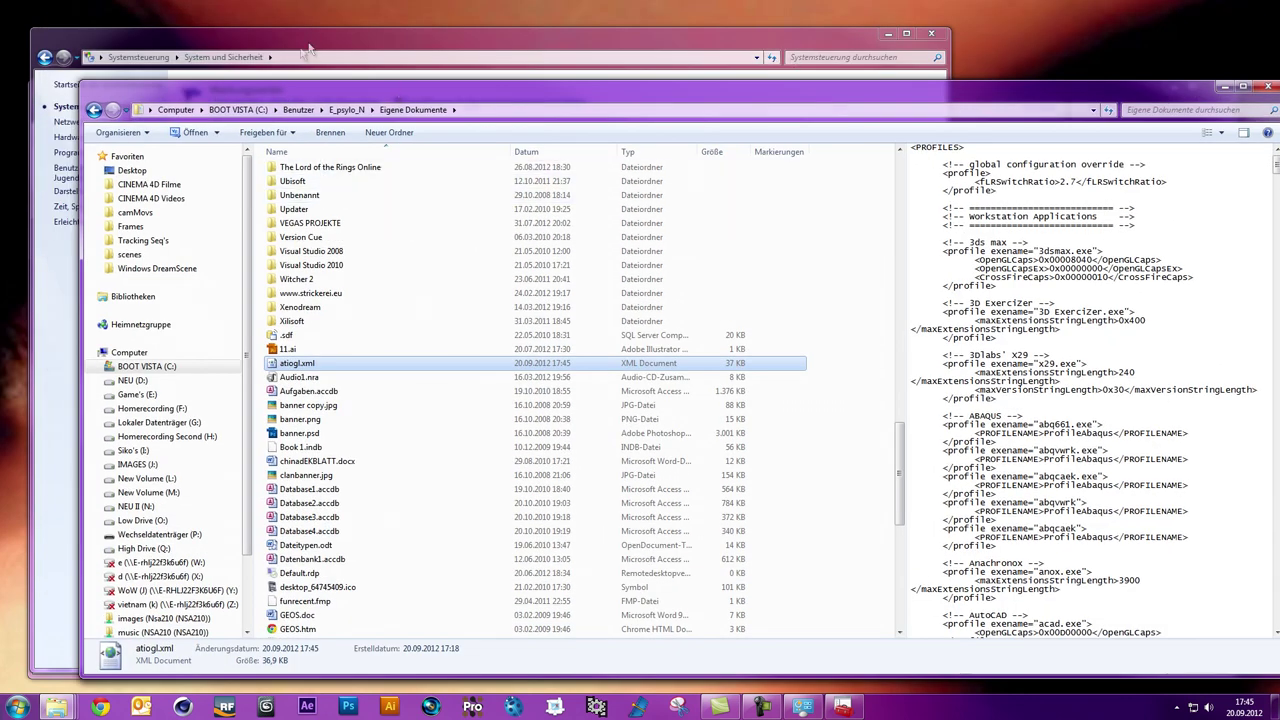
click(315, 36)
key(alt+Tab)
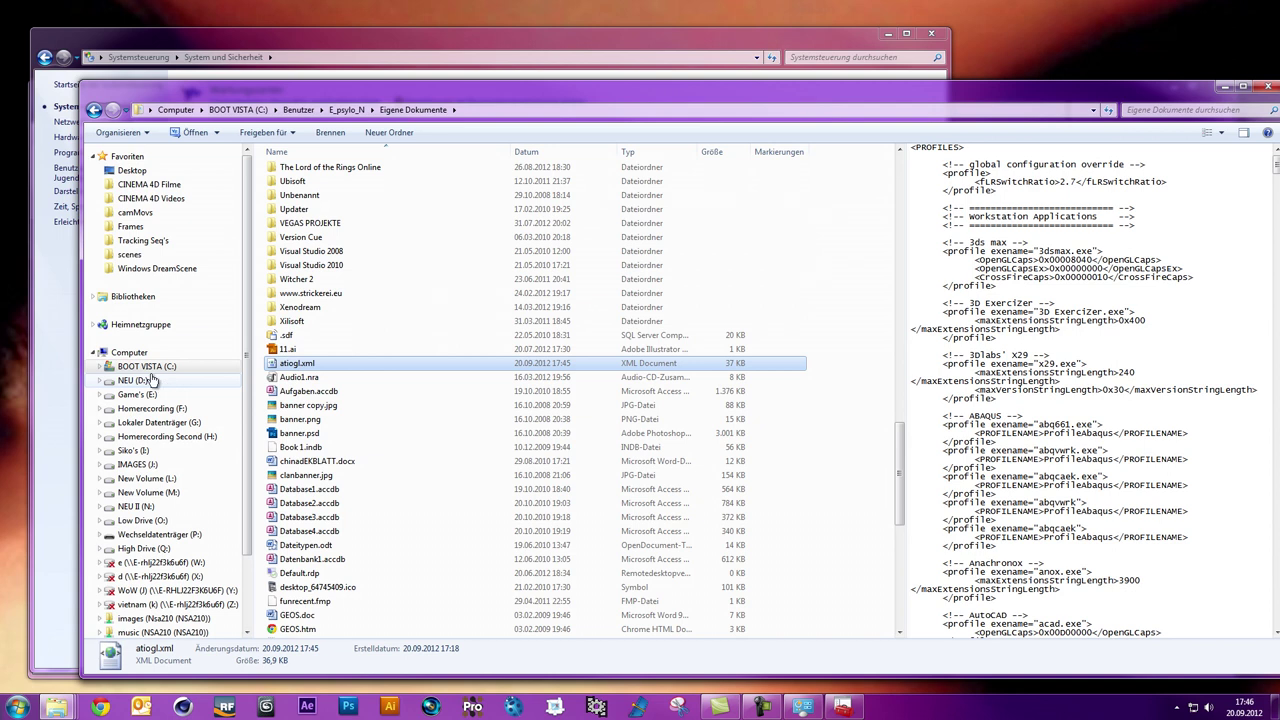
click(146, 367)
double_click(308, 567)
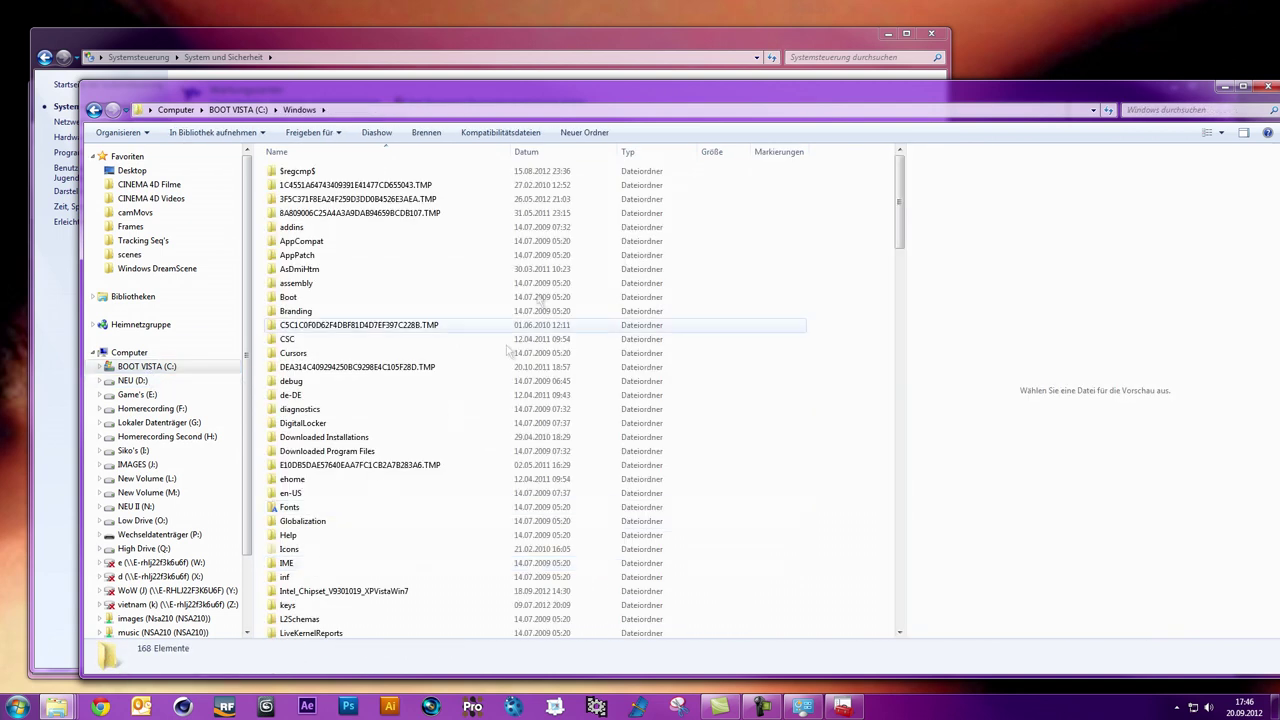
Paste atiogl.xml into C:\Windows, replacing the existing file with administrator rights
scroll(371, 406, down, 10)
scroll(375, 398, down, 10)
scroll(380, 405, down, 3)
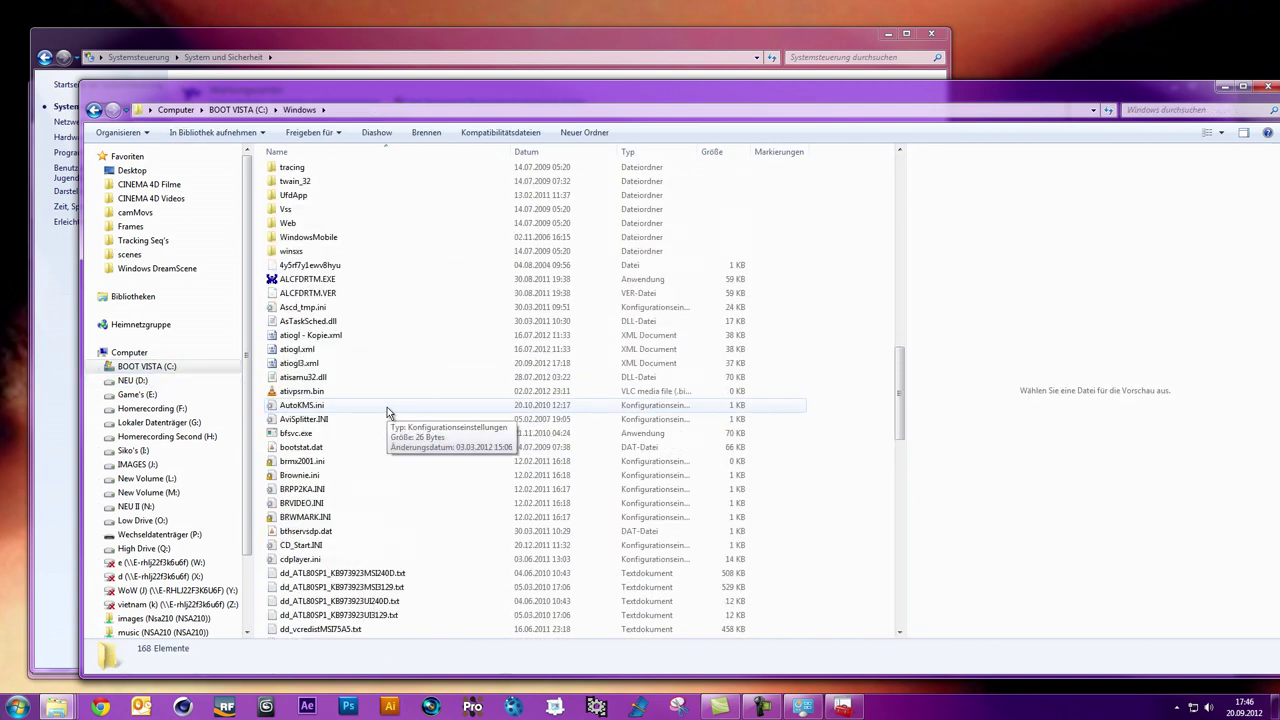
scroll(360, 385, up, 2)
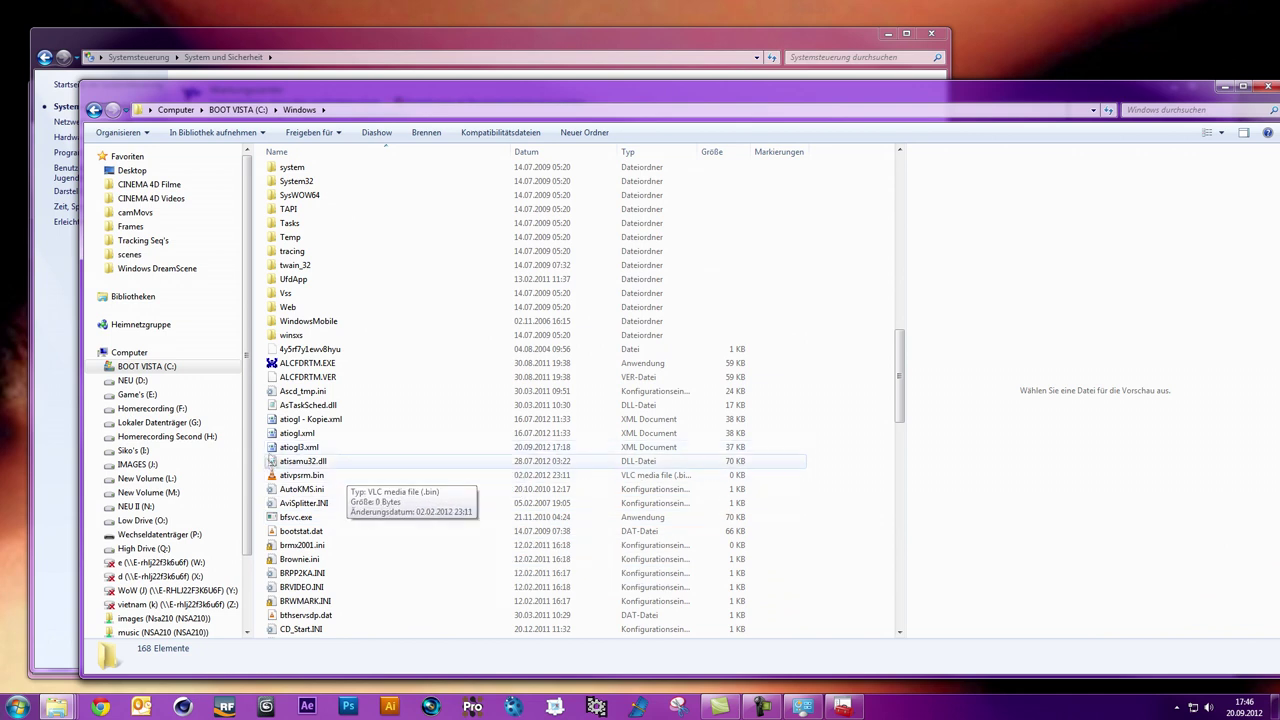
right_click(395, 426)
click(455, 513)
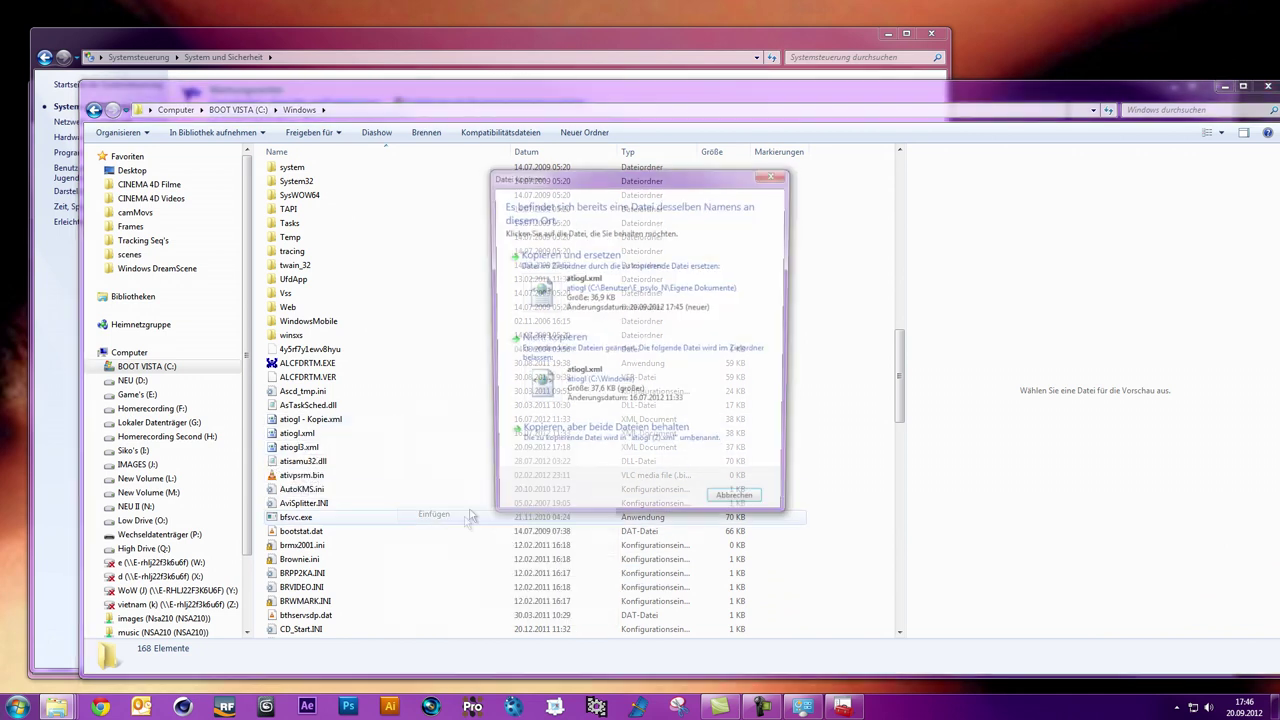
click(580, 325)
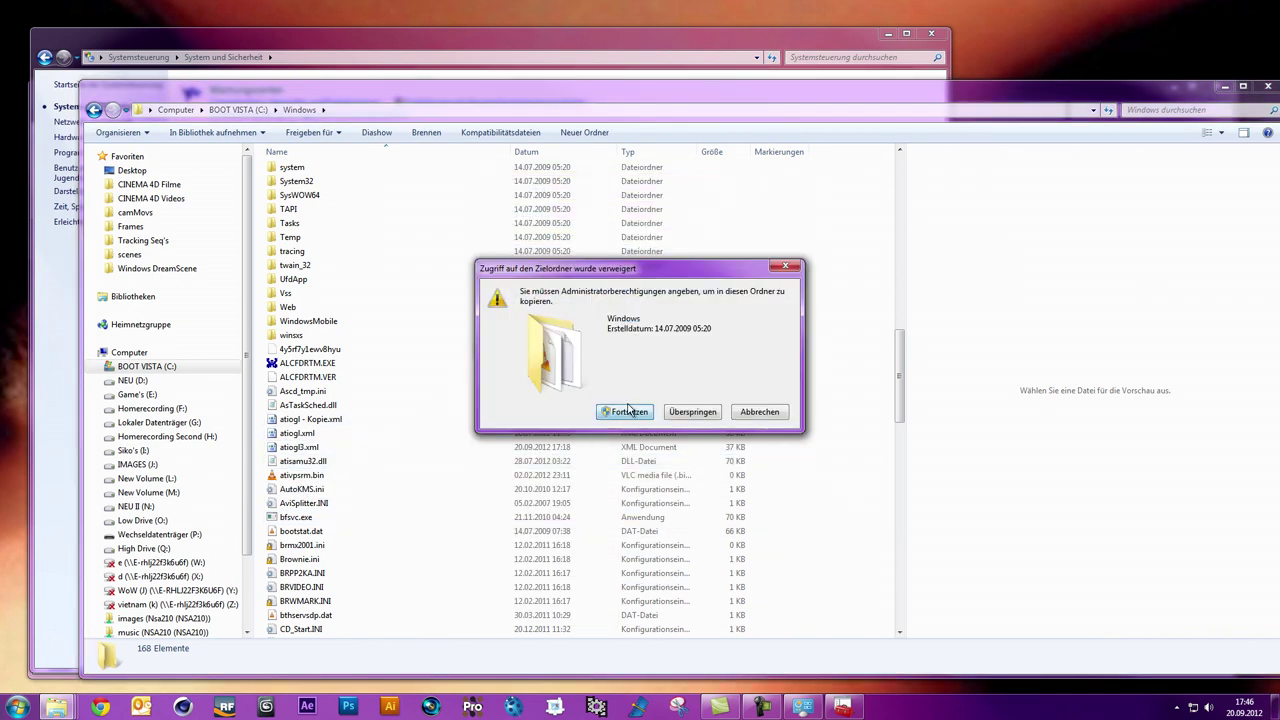
click(630, 411)
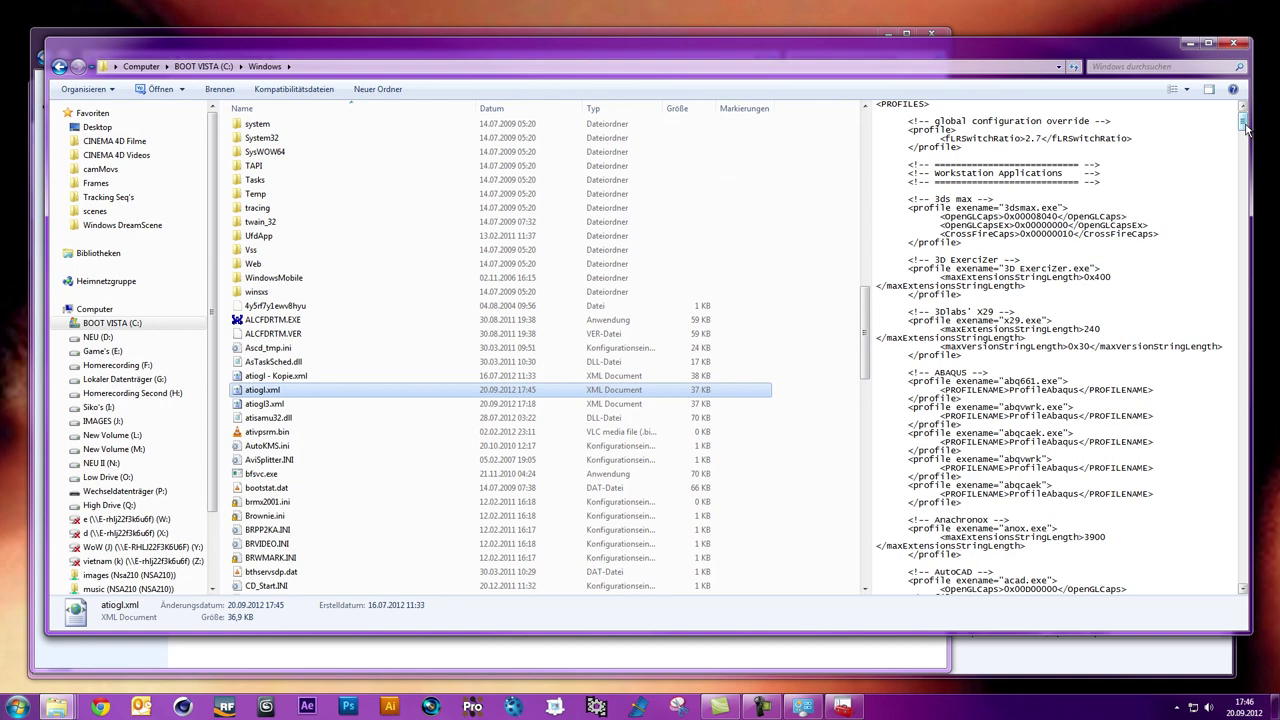
Scroll through the new atiogl.xml in the preview pane, then launch CINEMA 4D R13 from the taskbar
mouse_move(1245, 125)
mouse_down()
mouse_move(1248, 283)
mouse_move(1245, 185)
mouse_move(1252, 219)
mouse_up()
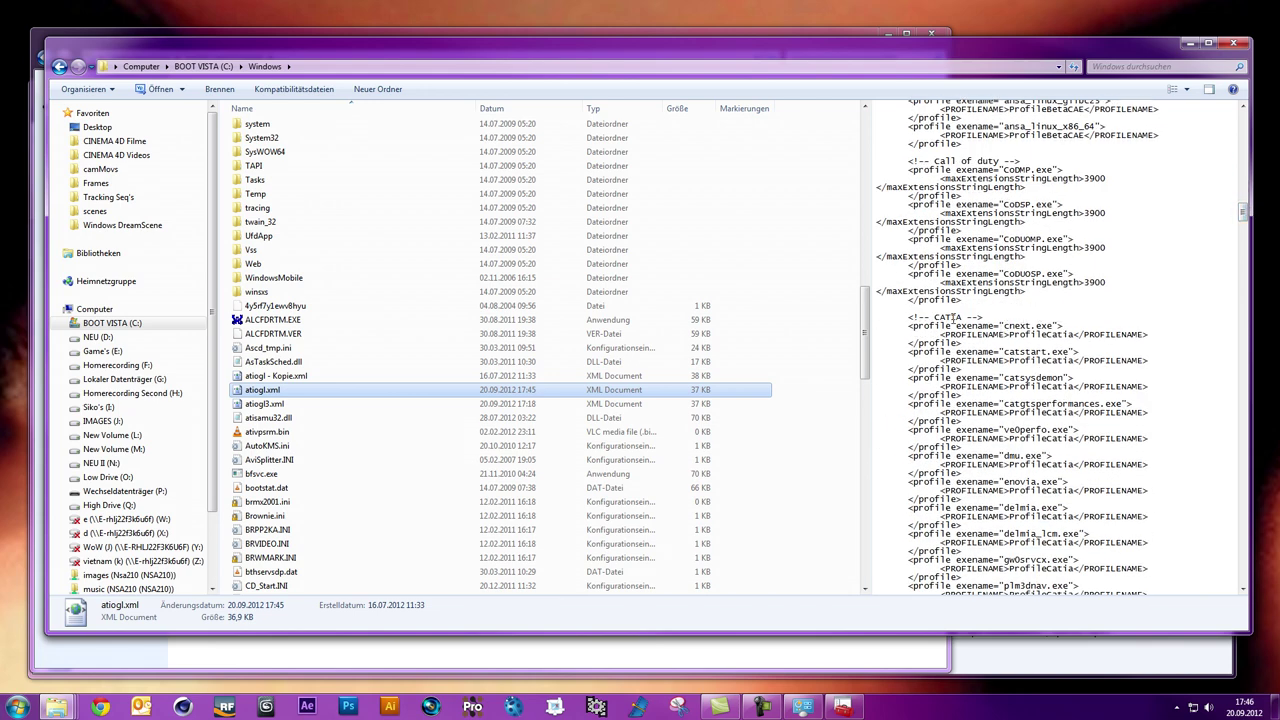
drag(1250, 225, 1254, 216)
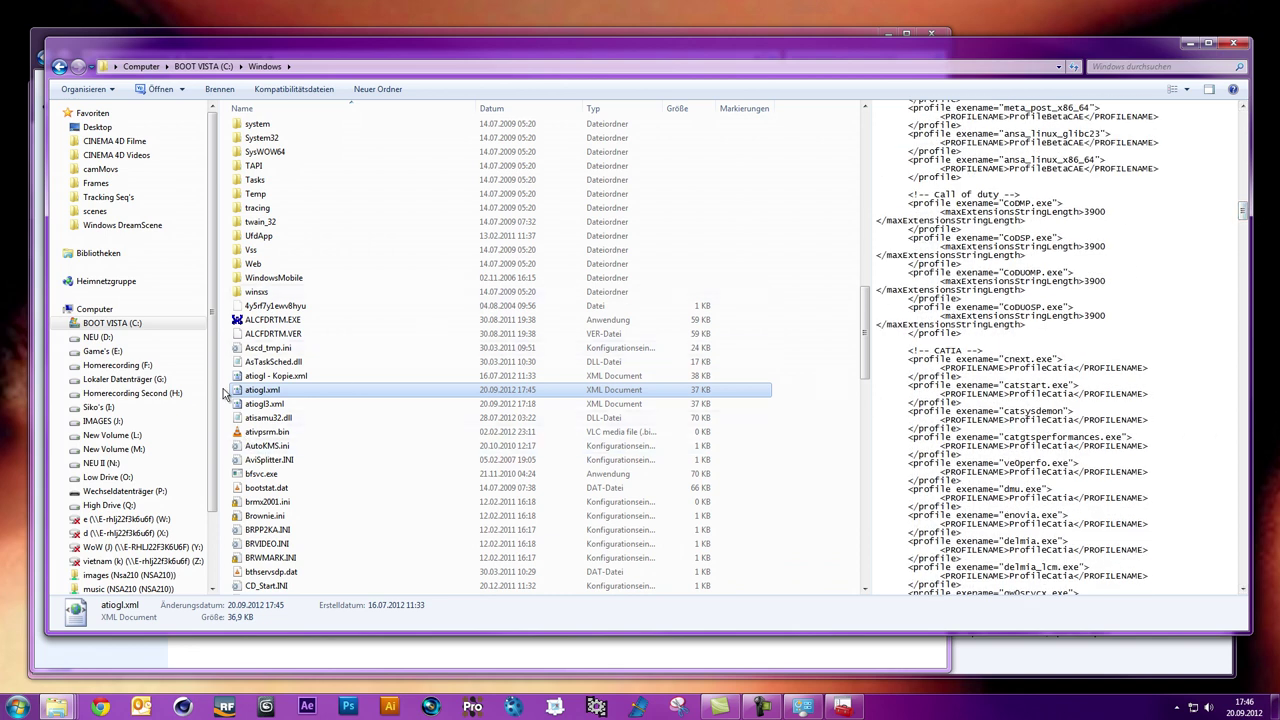
click(199, 705)
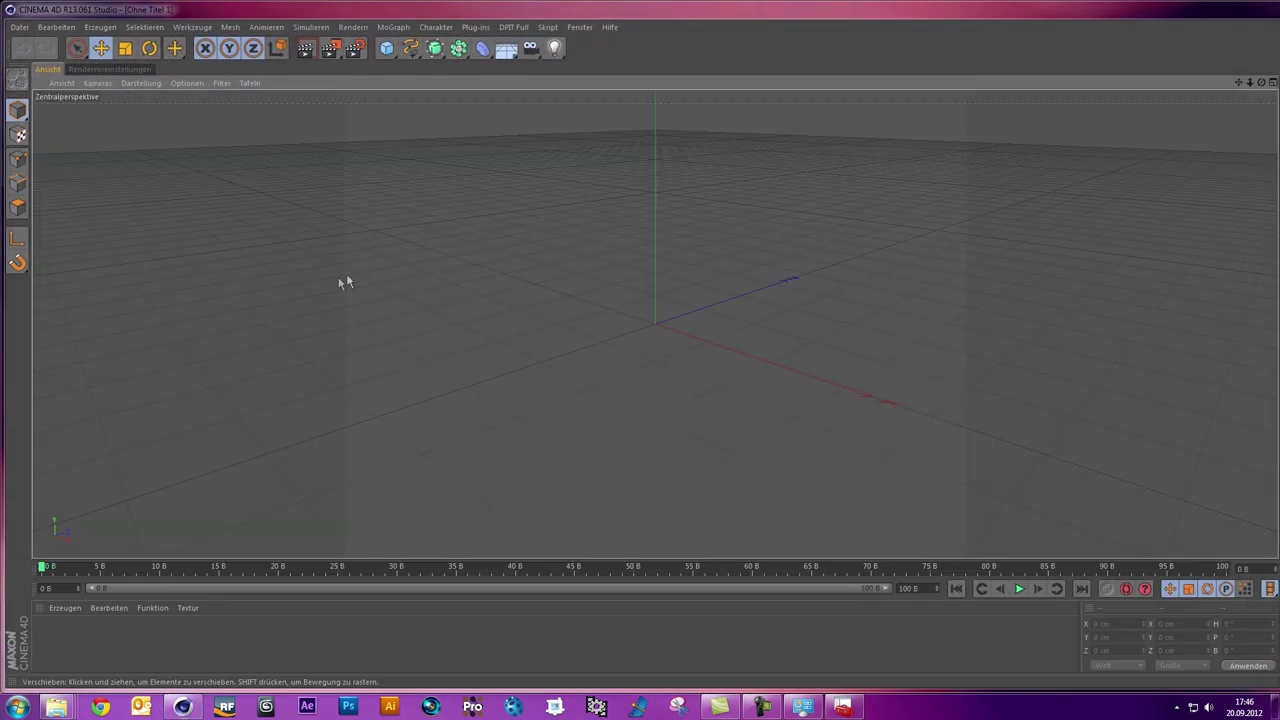
Add a cube at the origin of the empty scene
mouse_move(460, 357)
alt+mouse_down()
mouse_move(429, 323)
mouse_move(497, 360)
mouse_move(346, 172)
alt+mouse_up()
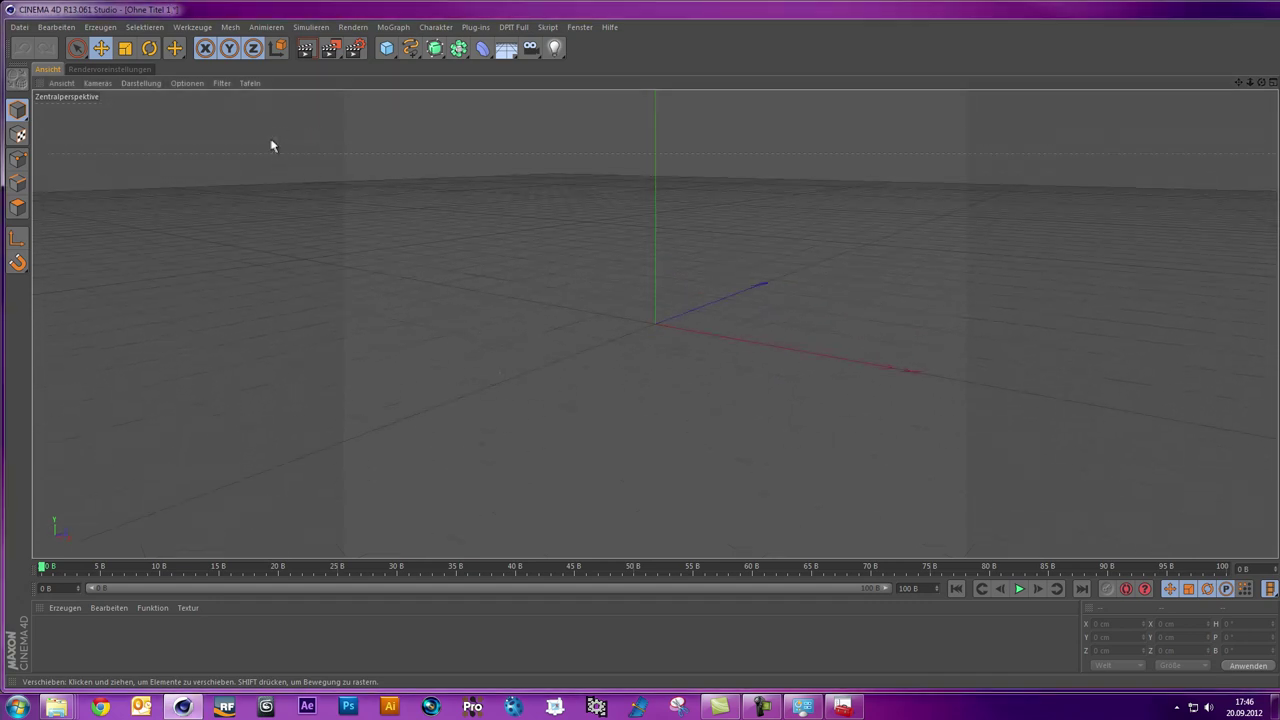
mouse_move(439, 129)
alt+mouse_down()
mouse_move(489, 286)
mouse_move(489, 237)
mouse_move(624, 321)
alt+mouse_up()
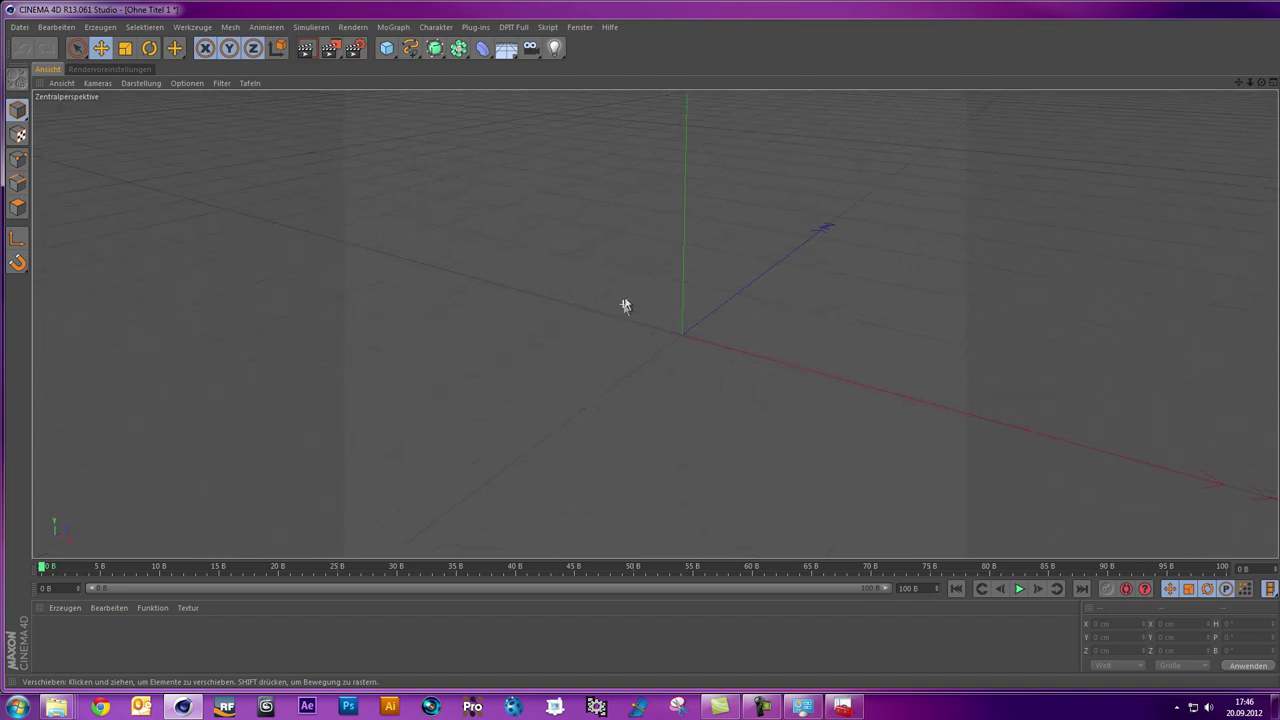
click(386, 48)
mouse_move(606, 314)
alt+mouse_down()
mouse_move(469, 326)
mouse_move(580, 320)
mouse_move(528, 373)
mouse_move(537, 246)
mouse_move(603, 386)
alt+mouse_up()
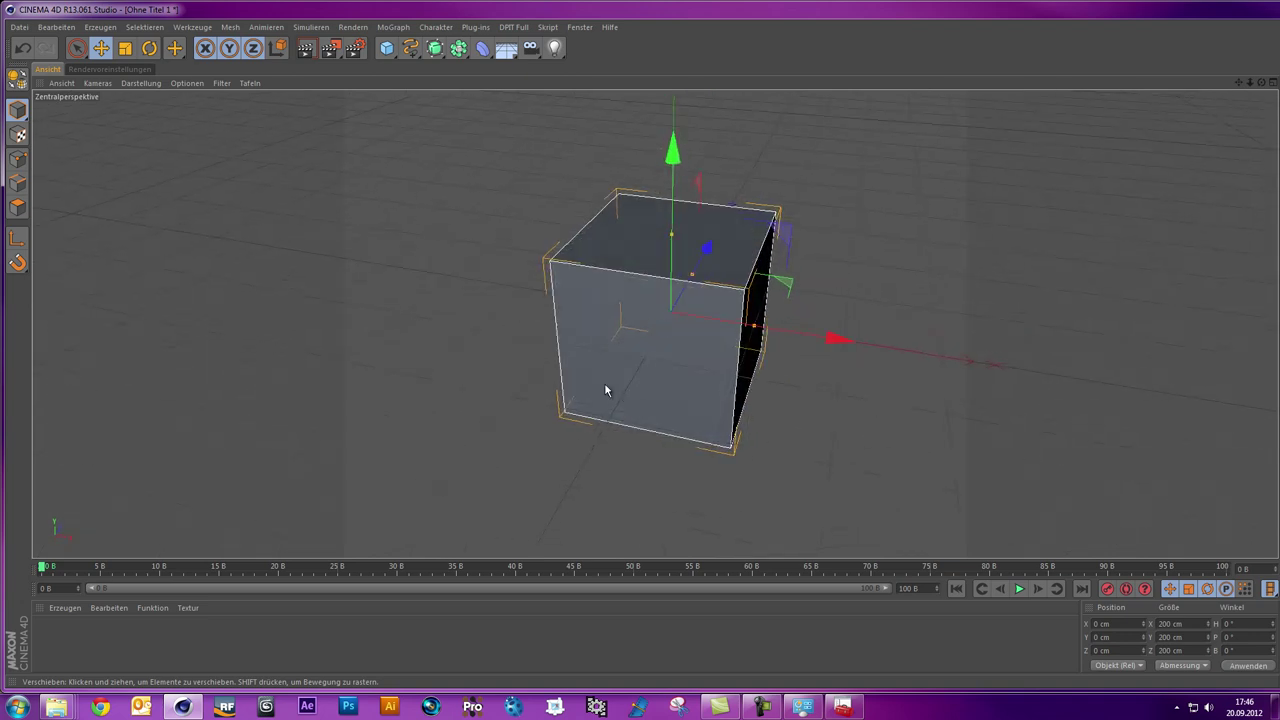
Check the cube in the four-view layout, then move it down to Y −19.35 cm in Perspective
key(F5)
middle_click(908, 223)
middle_click(908, 223)
middle_click(863, 503)
middle_click(435, 404)
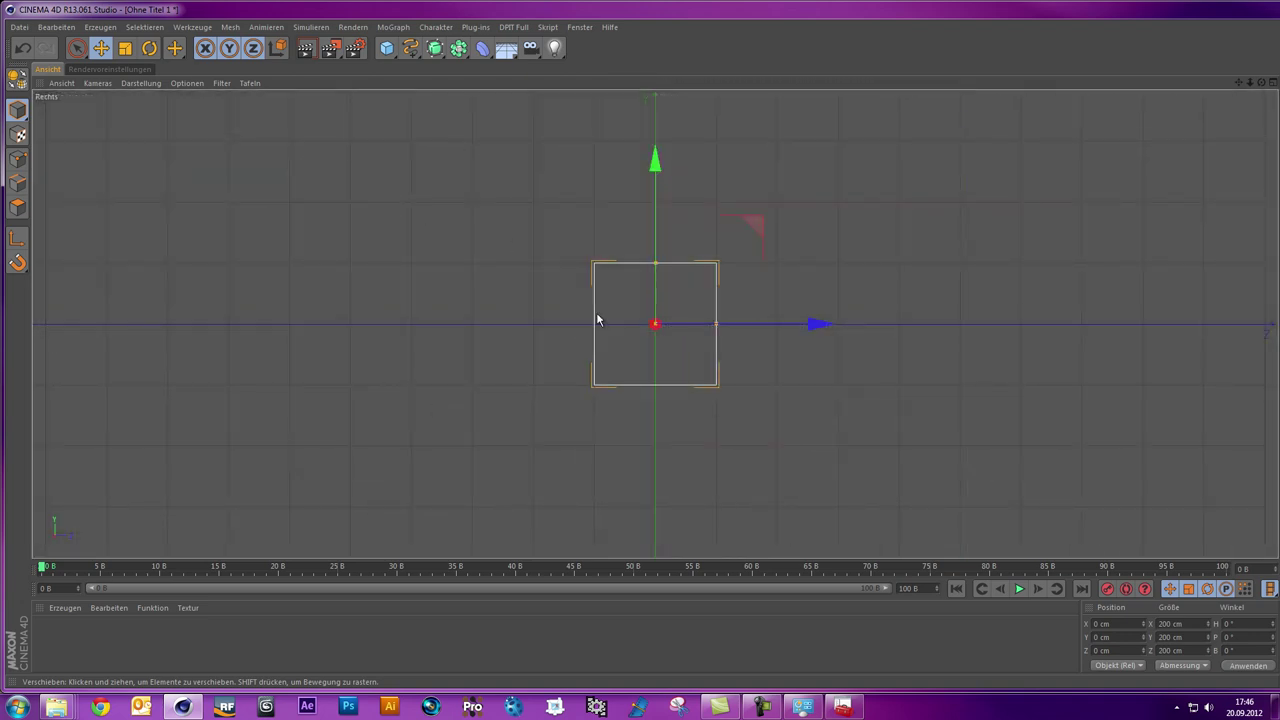
middle_click(597, 320)
middle_click(343, 171)
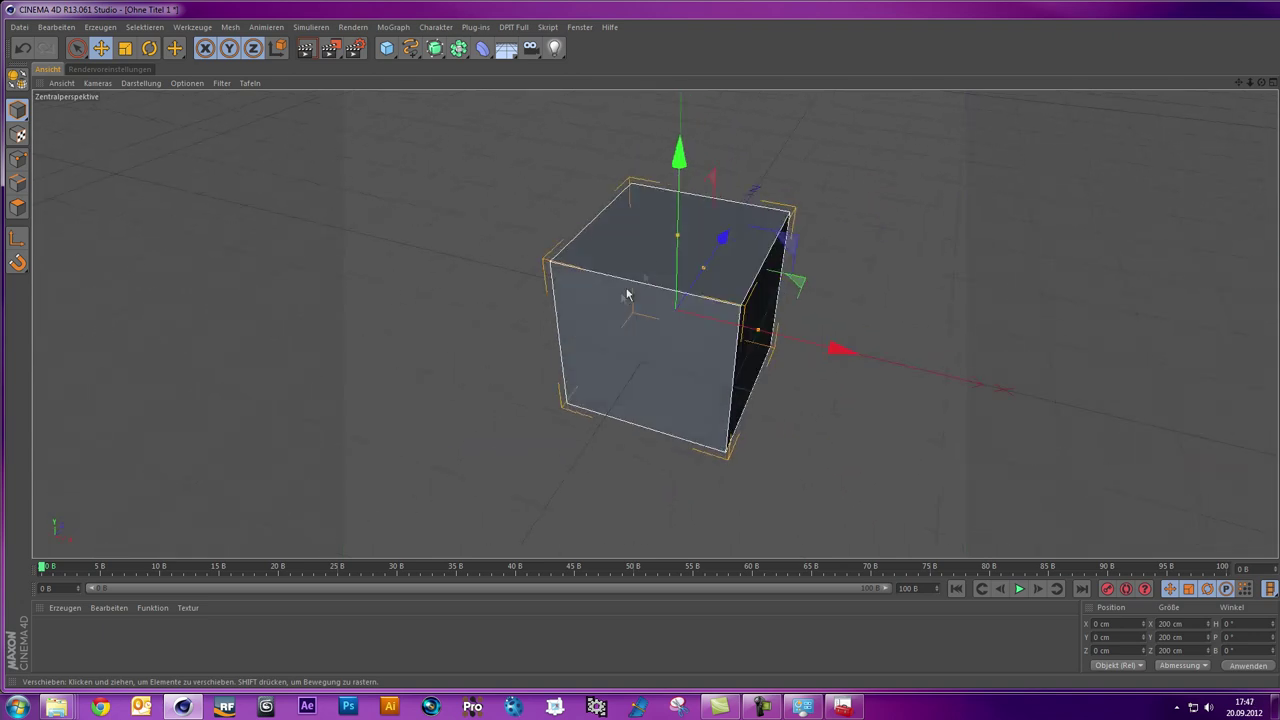
drag(688, 231, 585, 244)
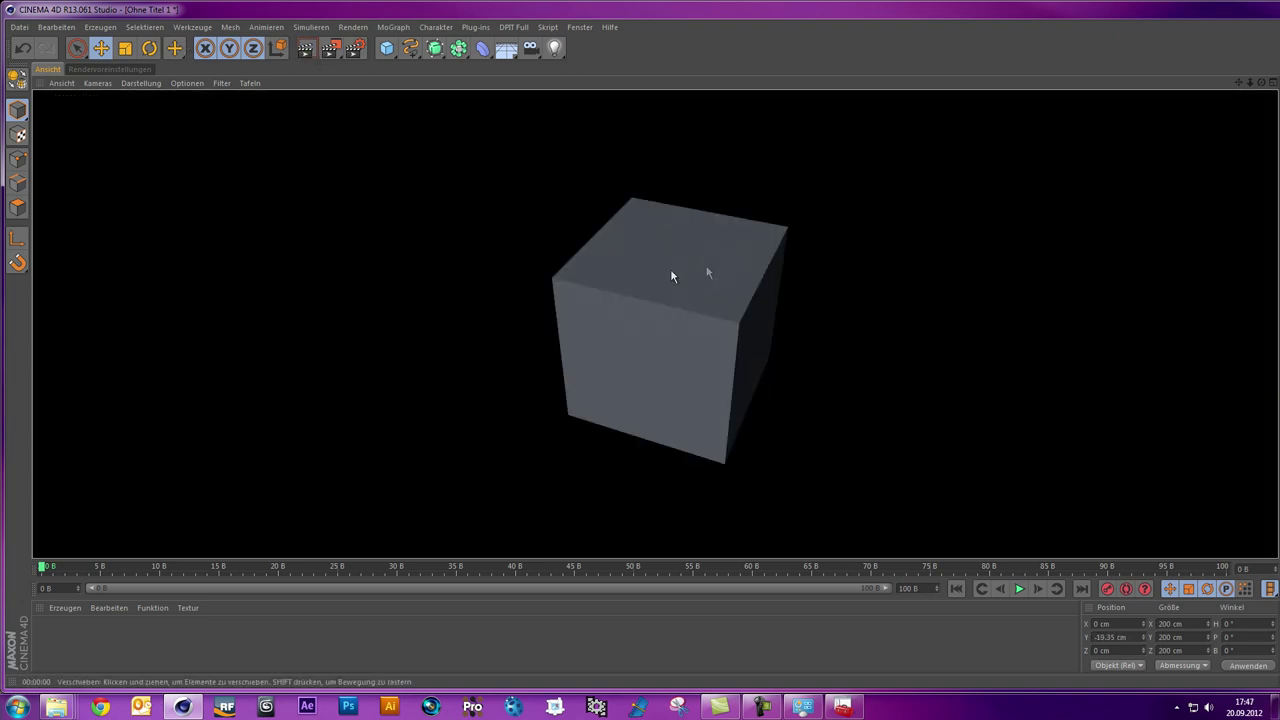
mouse_move(670, 268)
alt+mouse_down()
mouse_move(494, 246)
mouse_move(475, 188)
alt+mouse_up()
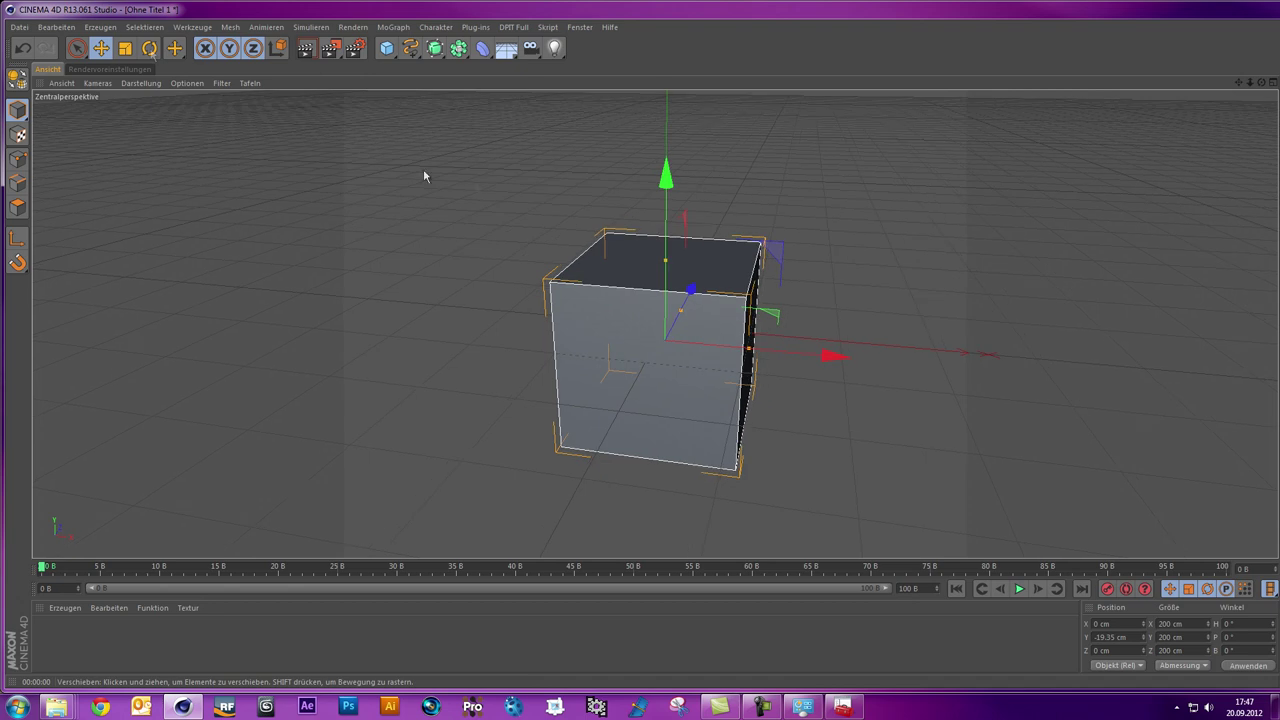
Tick OpenGL aktivieren in Programm-Voreinstellungen > OpenGL and close the dialog
click(97, 28)
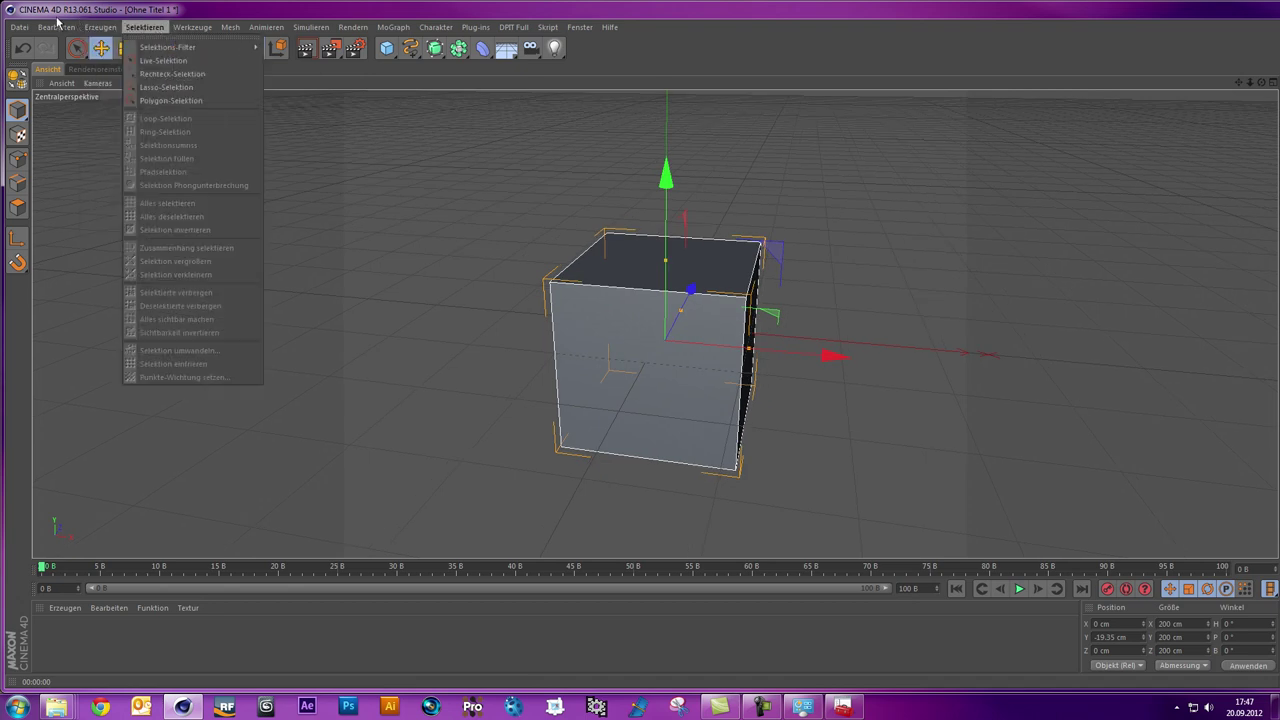
click(60, 241)
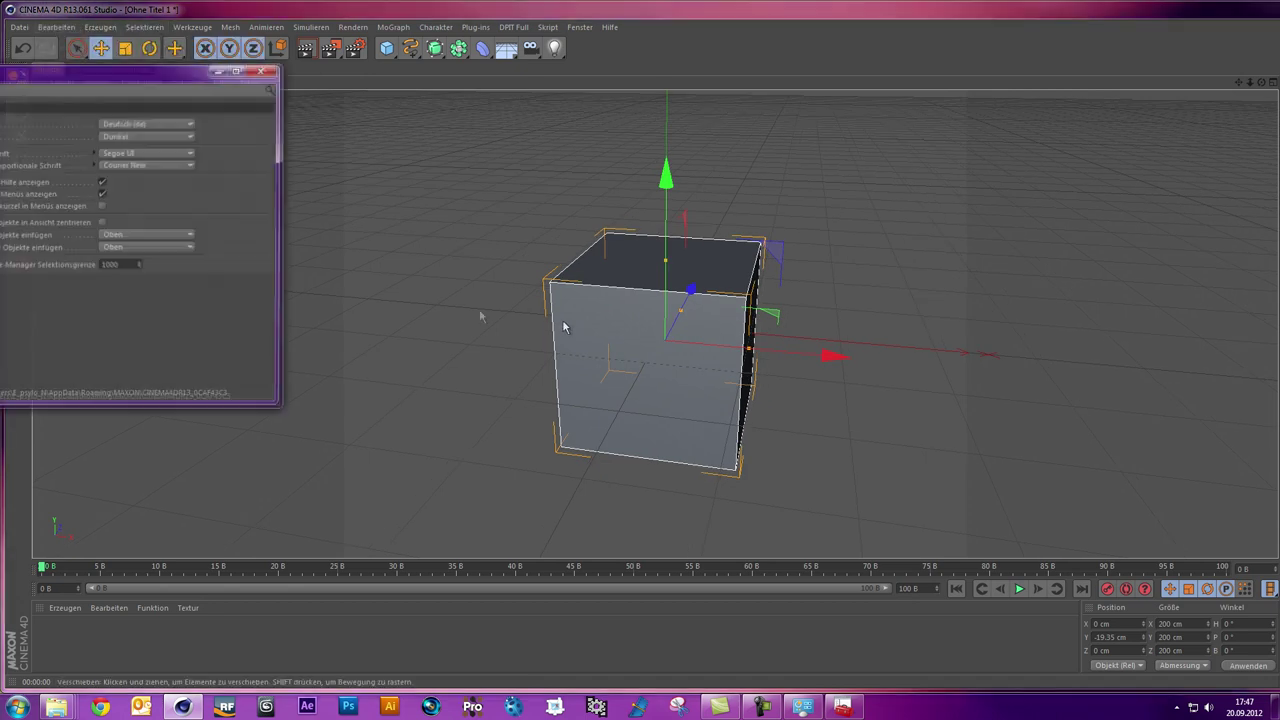
drag(148, 80, 536, 162)
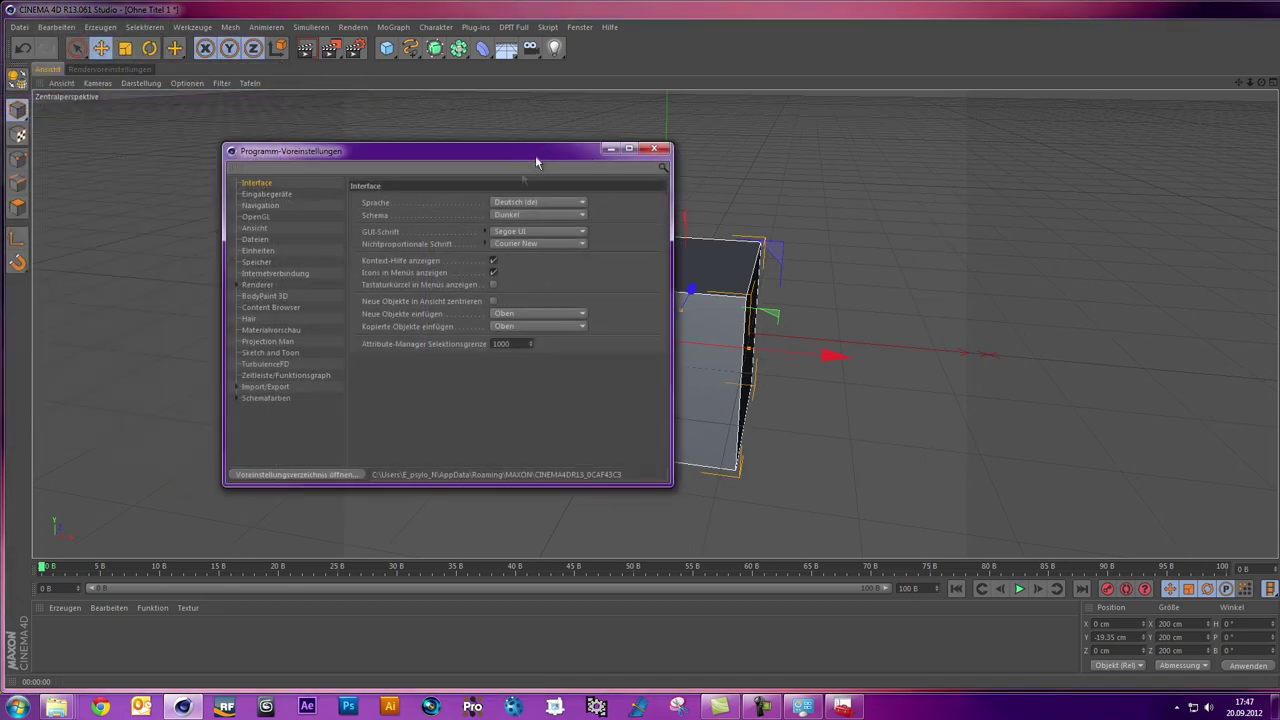
click(254, 217)
click(487, 203)
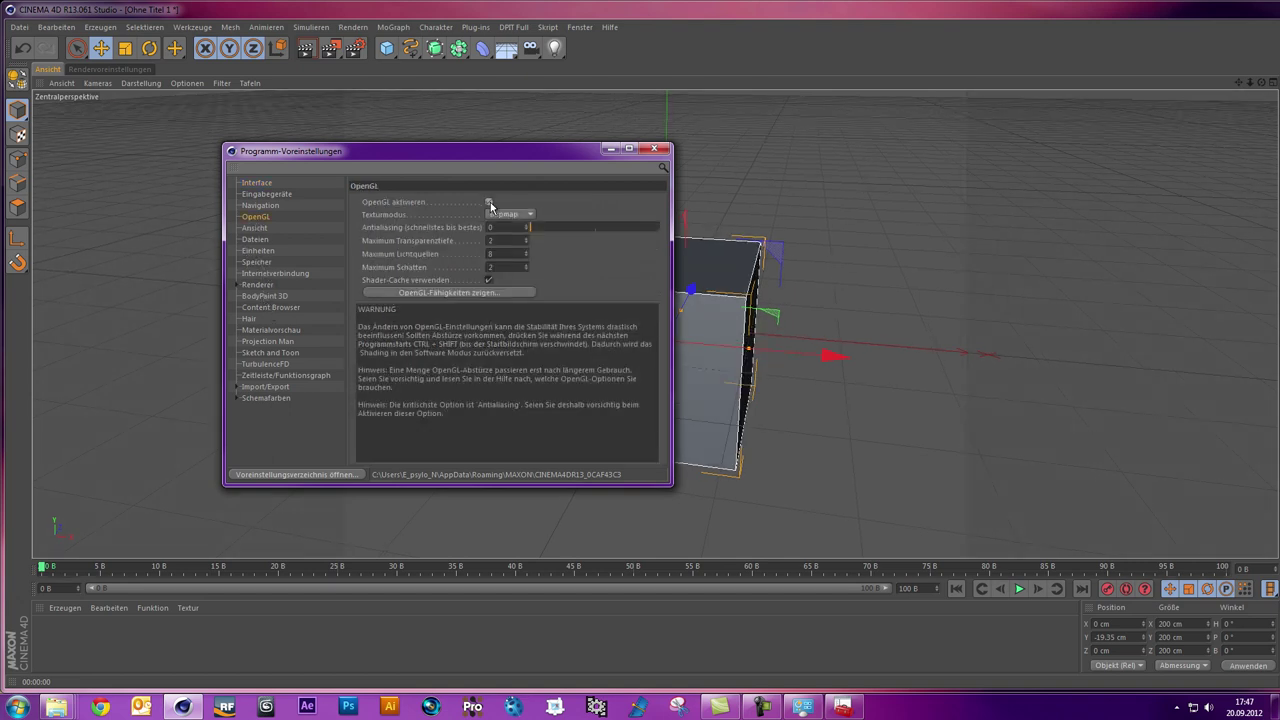
mouse_move(560, 147)
mouse_down()
mouse_move(591, 219)
mouse_move(561, 108)
mouse_up()
click(655, 112)
mouse_move(680, 131)
alt+mouse_down()
mouse_move(551, 286)
mouse_move(696, 362)
mouse_move(844, 306)
mouse_move(789, 334)
mouse_move(794, 374)
mouse_move(773, 285)
alt+mouse_up()
mouse_move(735, 347)
alt+mouse_down()
mouse_move(600, 366)
mouse_move(719, 368)
alt+mouse_up()
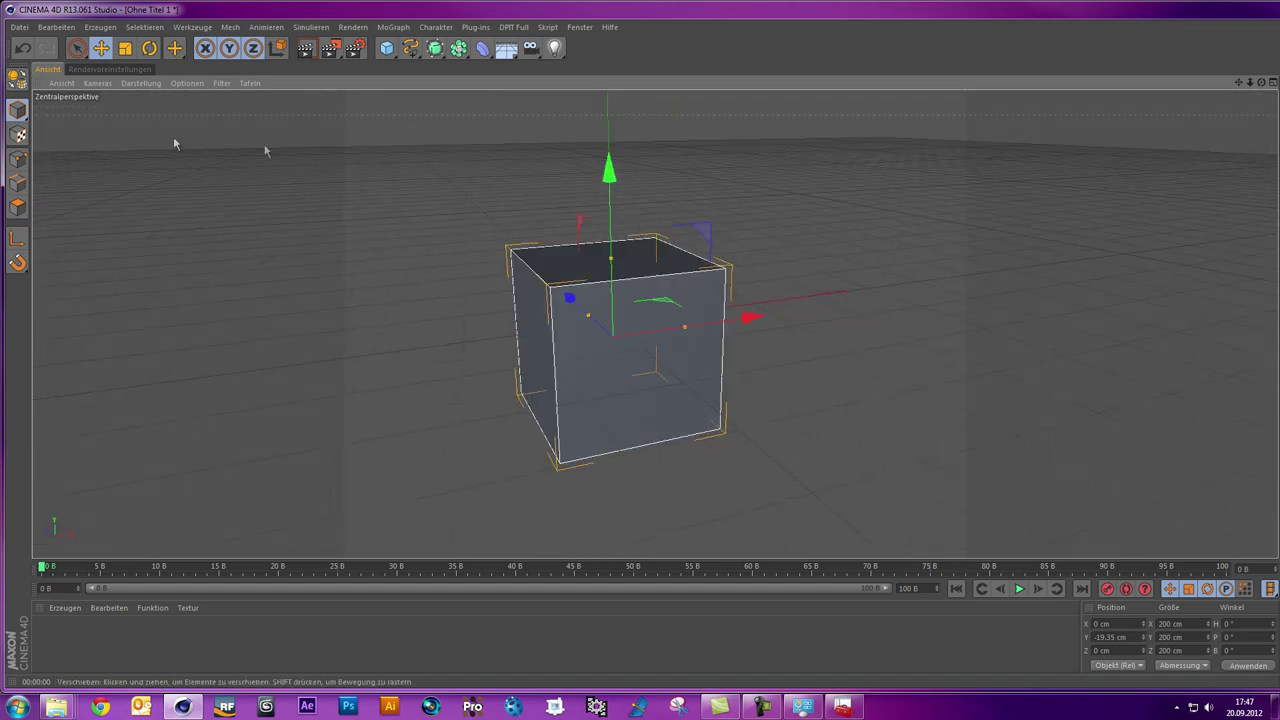
Scale the cube to 461.982 cm in X, 231.632 cm in Y and 462.911 cm in Z
mouse_move(535, 353)
alt+mouse_down()
mouse_move(434, 337)
mouse_move(463, 346)
mouse_move(483, 385)
alt+mouse_up()
alt+drag(444, 315, 507, 300)
alt+drag(777, 297, 748, 341)
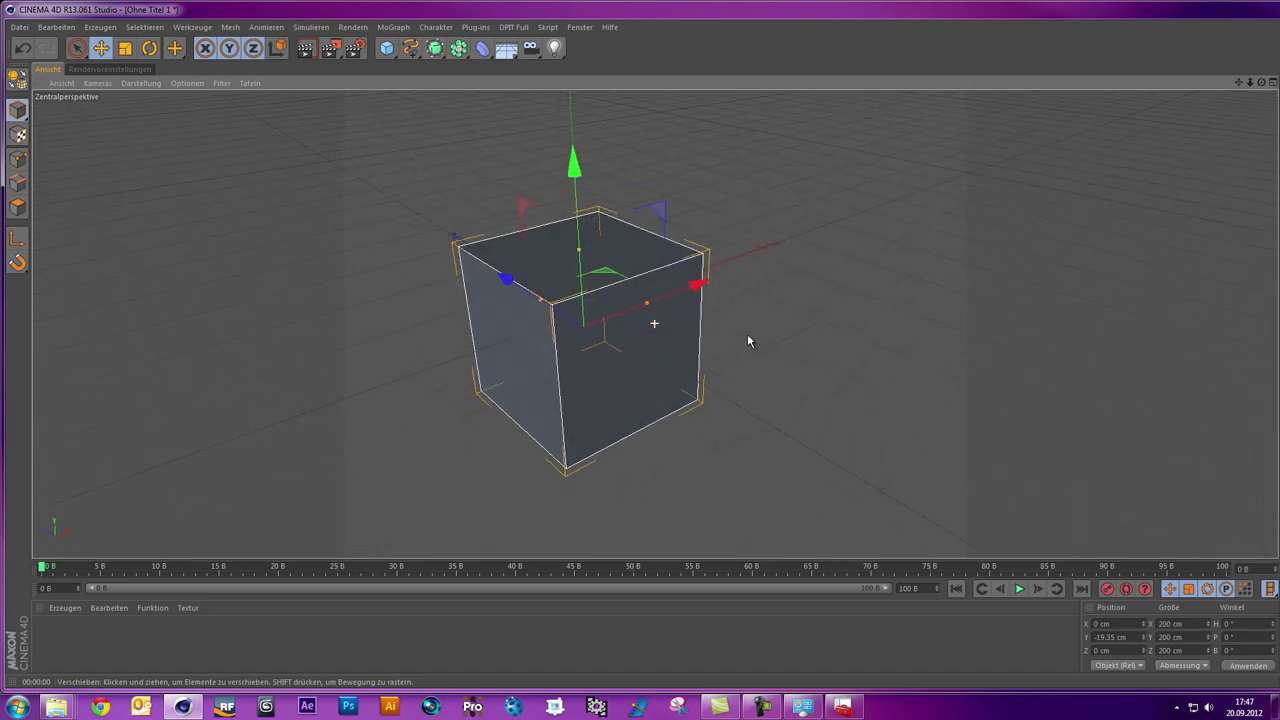
mouse_move(645, 307)
mouse_down()
mouse_move(614, 300)
mouse_move(712, 268)
mouse_up()
drag(582, 241, 580, 229)
mouse_move(541, 304)
mouse_down()
mouse_move(354, 194)
mouse_move(449, 246)
mouse_move(509, 253)
mouse_up()
mouse_move(549, 451)
alt+mouse_down()
mouse_move(677, 372)
mouse_move(574, 411)
alt+mouse_up()
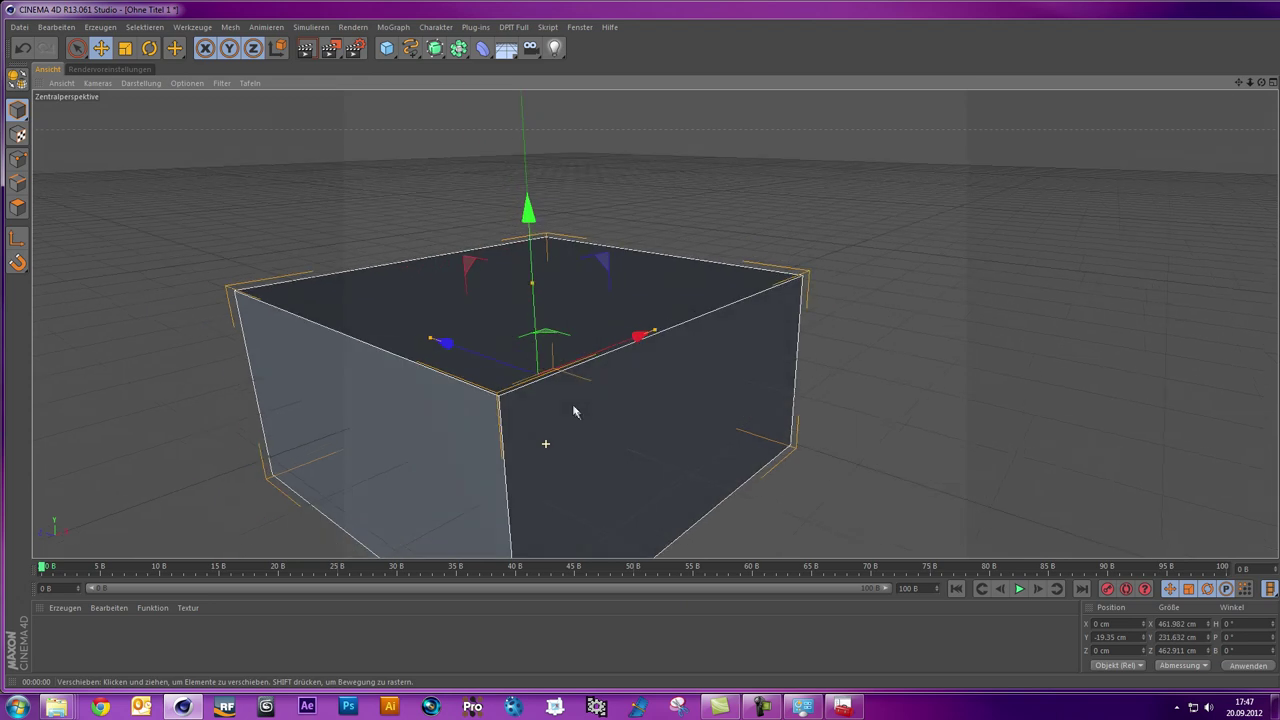
mouse_move(646, 309)
alt+mouse_down()
mouse_move(654, 317)
mouse_move(580, 427)
alt+mouse_up()
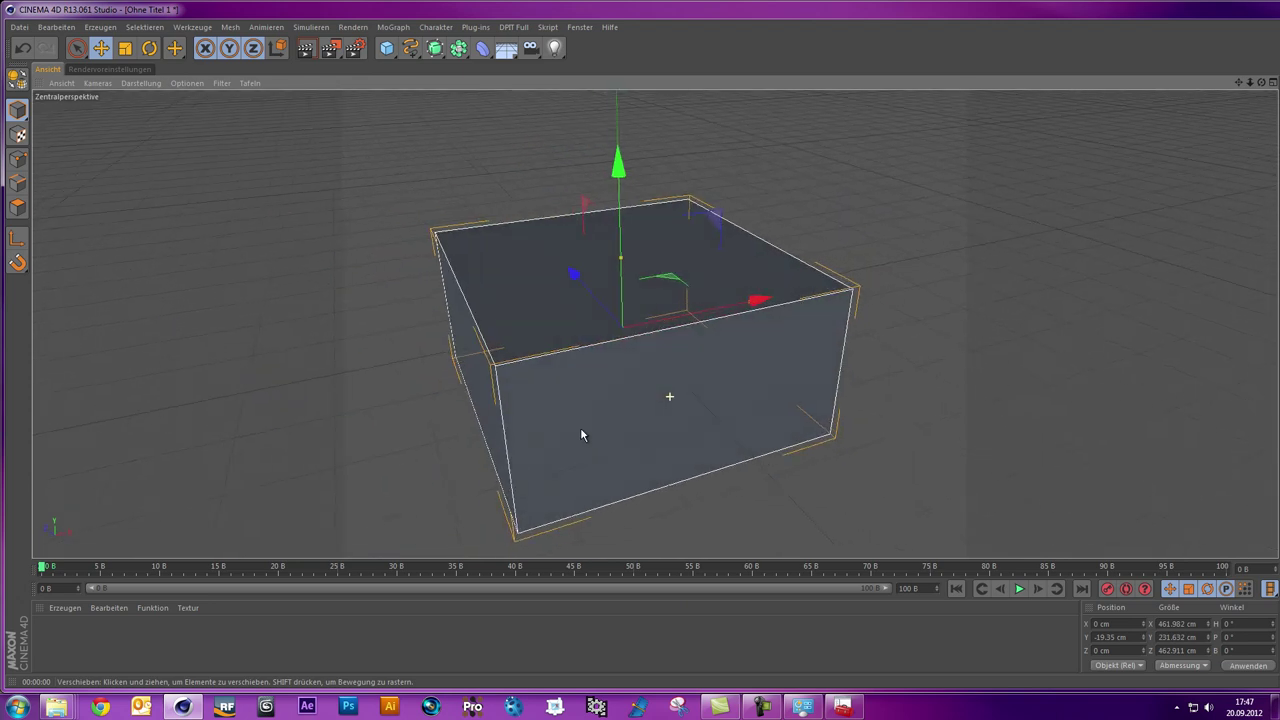